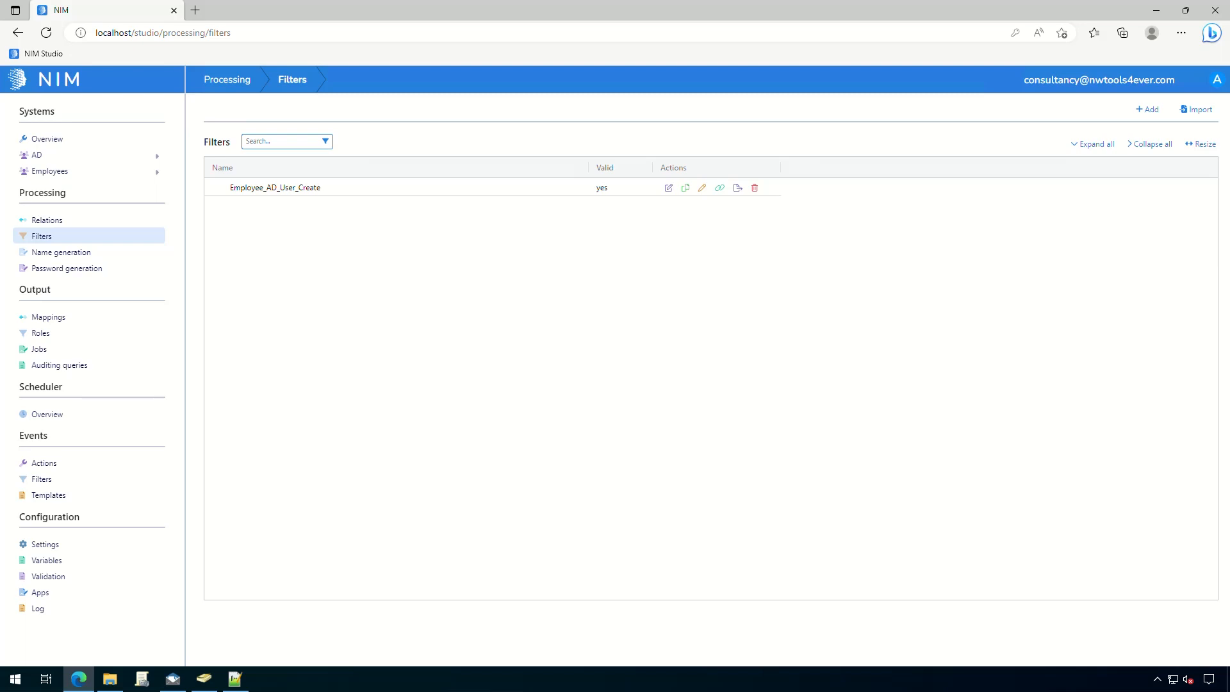
In Notepad++, save Users.csv with the Technology director titled VP of Engineering, the Systems Analyst titled Systems Analyst II, and the Finance manager's first name shortened.
left_click(236, 679)
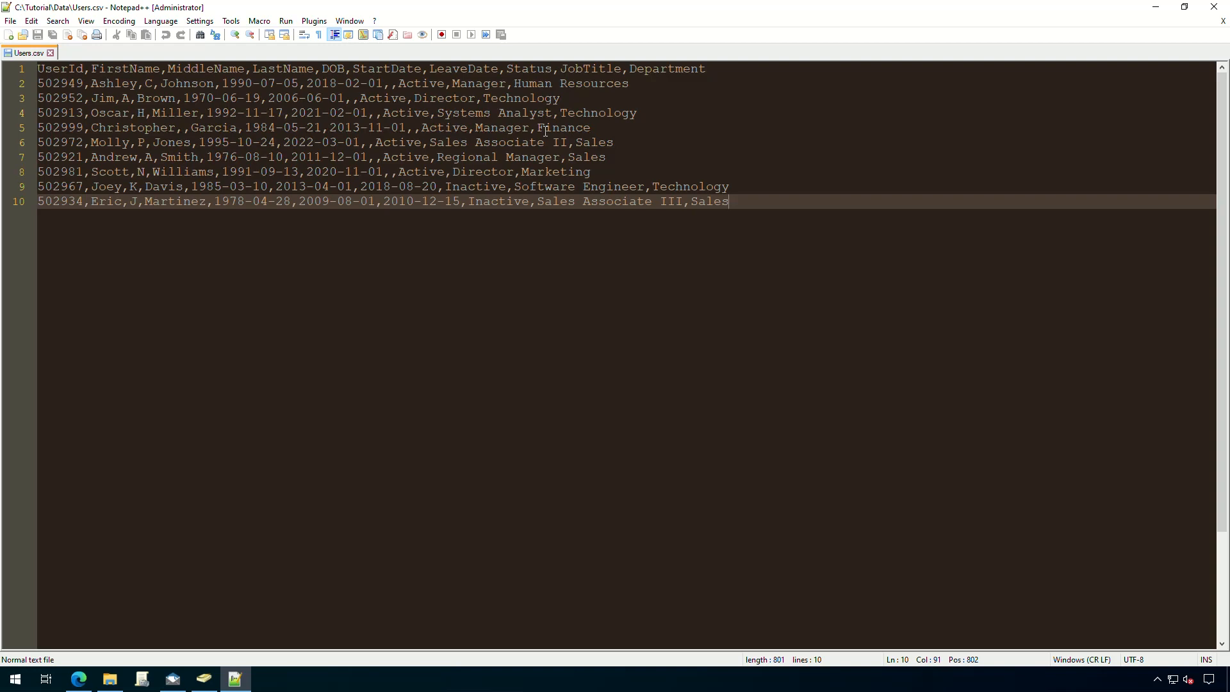
key("ctrl+a")
type("UserId,FirstName,MiddleName,LastName,DOB,StartDate,LeaveDate,Status,JobTitle,Department 502949,Ashley,C,Johnson,1990-07-05,2018-02-01,,Active,Manager,Human Resources 502952,Jim,A,Brown,1970-06-19,2006-06-01,,Active,VP of Engineering,Technology 502913,Oscar,H,Miller,1992-11-17,2021-02-01,,Active,Systems Analyst II,Technology 502999,Chris,,Garcia,1984-05-21,2013-11-01,,Active,Manager,Finance 502972,Molly,P,Jones,1995-10-24,2022-03-01,,Active,Sales Associate II,Sales 502921,Andrew,A,Smith,1976-08-10,2011-12-01,,Active,Regional Manager,Sales 502981,Scott,N,Williams,1991-09-13,2020-11-01,,Active,Director,Marketing 502967,Joey,K,Davis,1985-03-10,2013-04-01,2018-08-20,Inactive,Software Engineer,Technology 502934,Eric,J,Martinez,1978-04-28,2009-08-01,2010-12-15,Inactive,Sales Associate III,Sales")
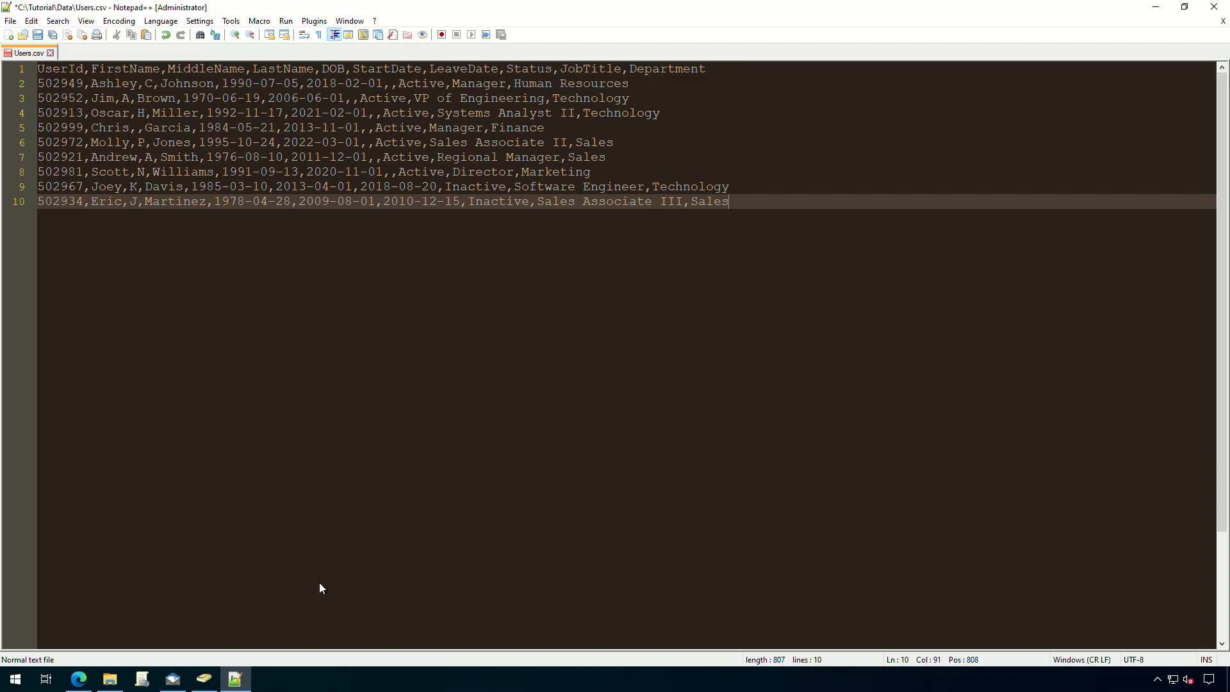
key("ctrl+s")
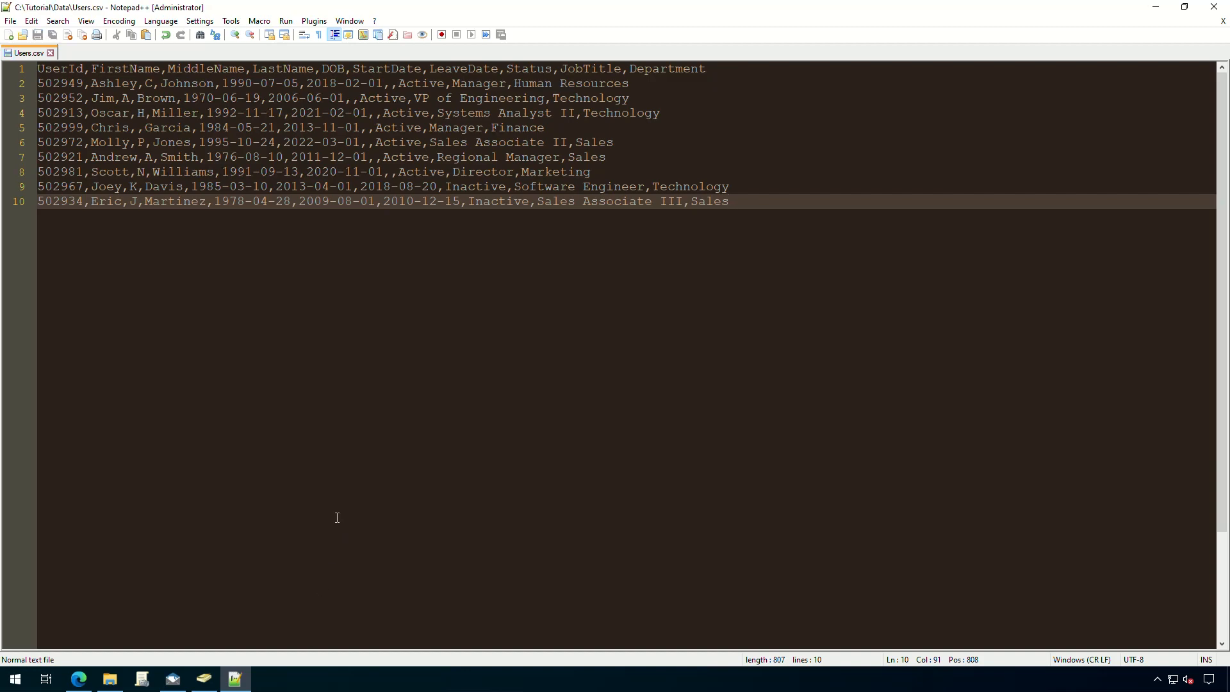
Switch back to NIM Studio and run data collection for the AD and Employees systems.
left_click(246, 680)
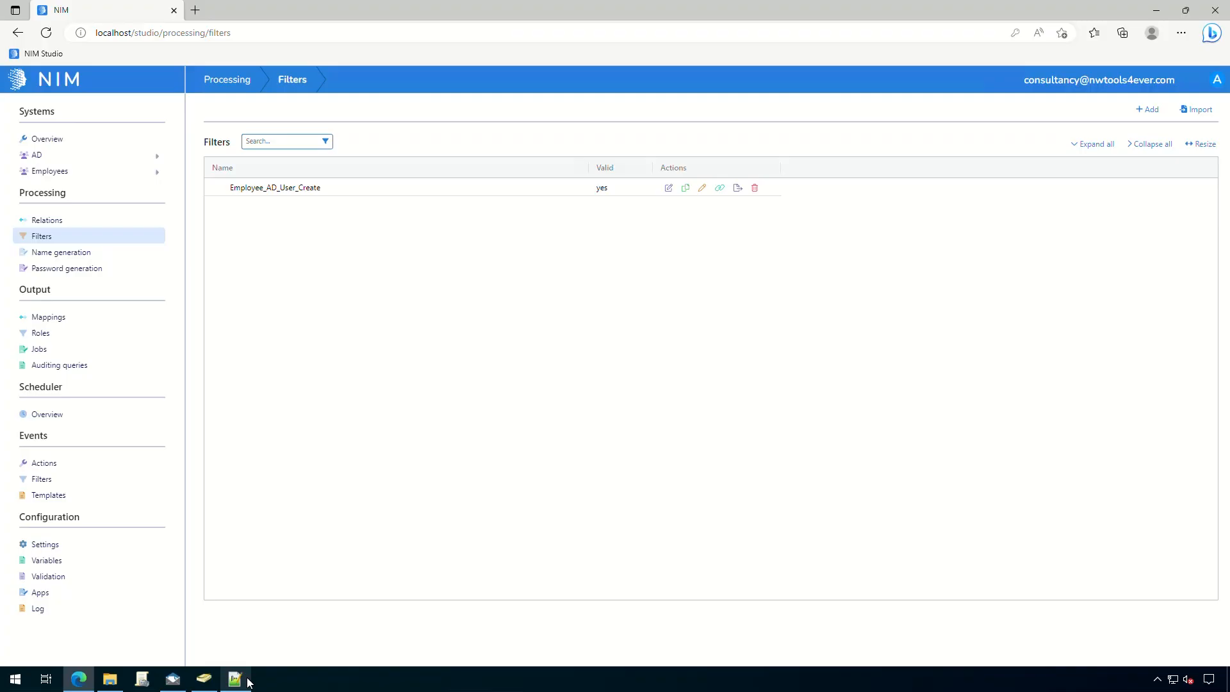
left_click(41, 141)
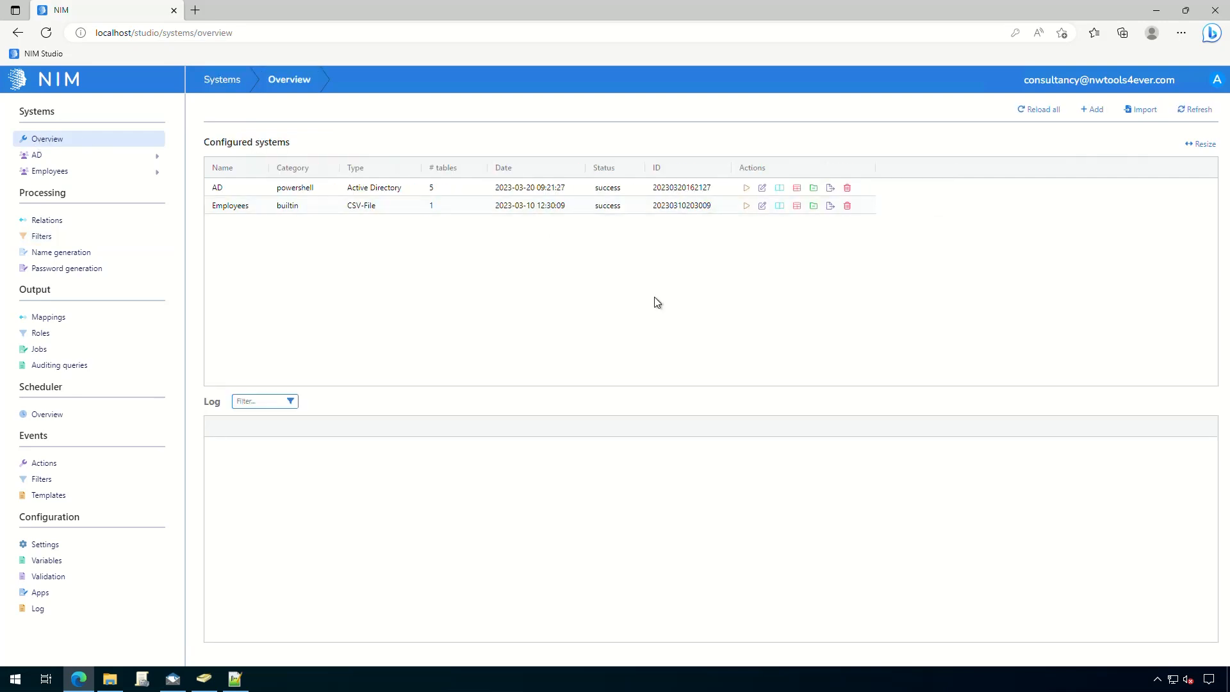
left_click(746, 188)
left_click(747, 206)
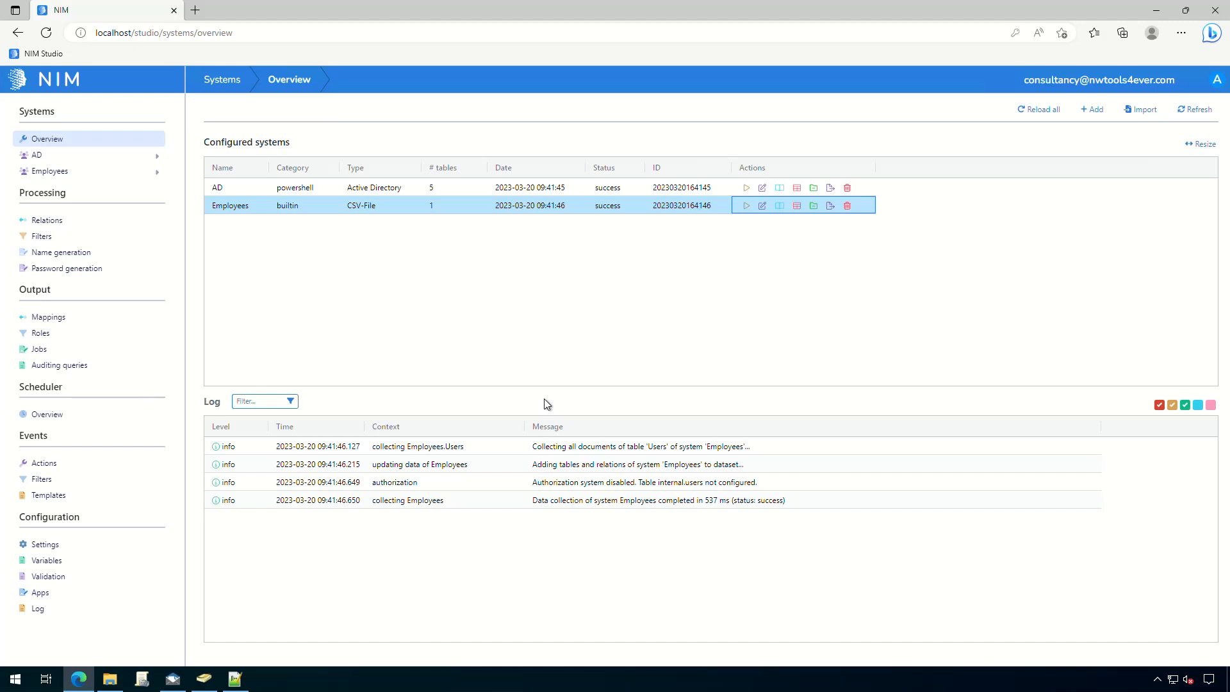
Duplicate the Employee_AD_User_Create filter and rename the copy Employee_AD_User_Update.
left_click(56, 241)
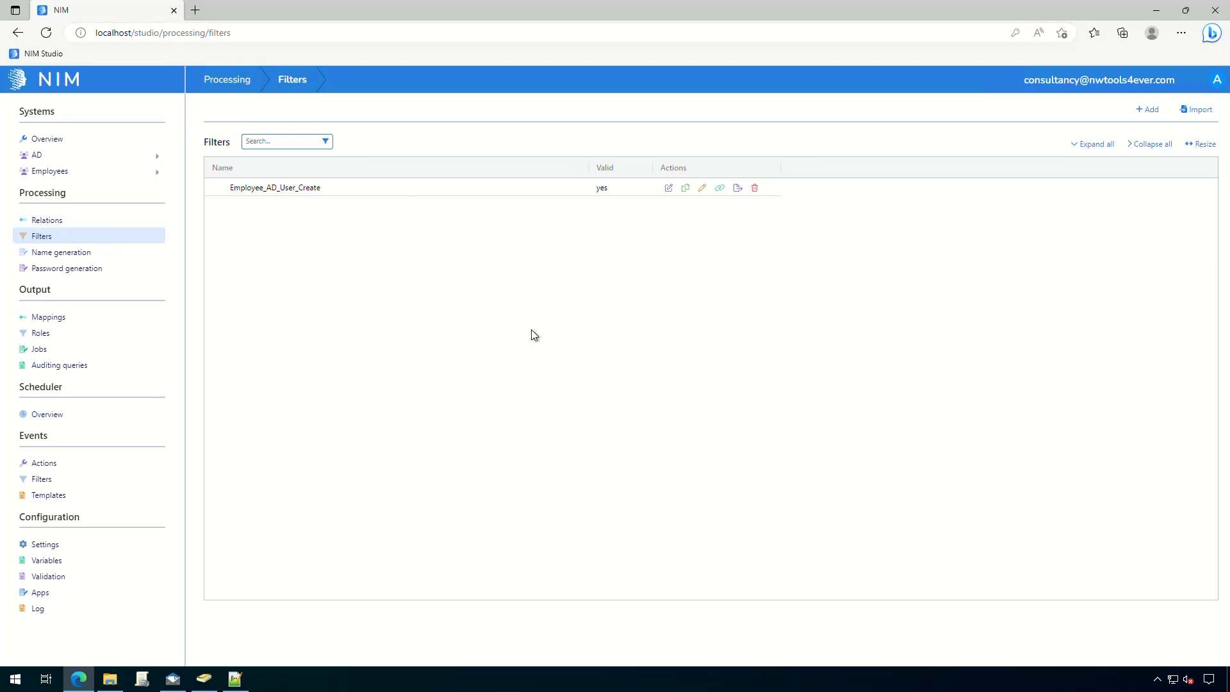
left_click(685, 188)
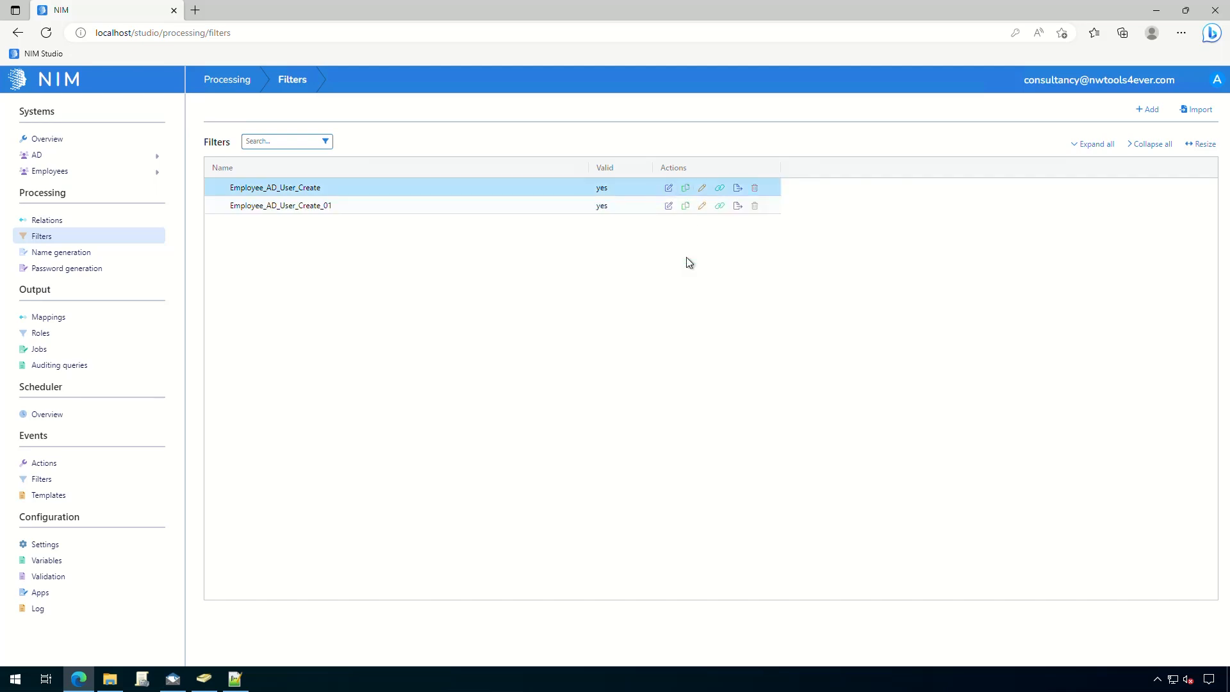
left_click(702, 206)
left_click_drag(686, 139, 653, 140)
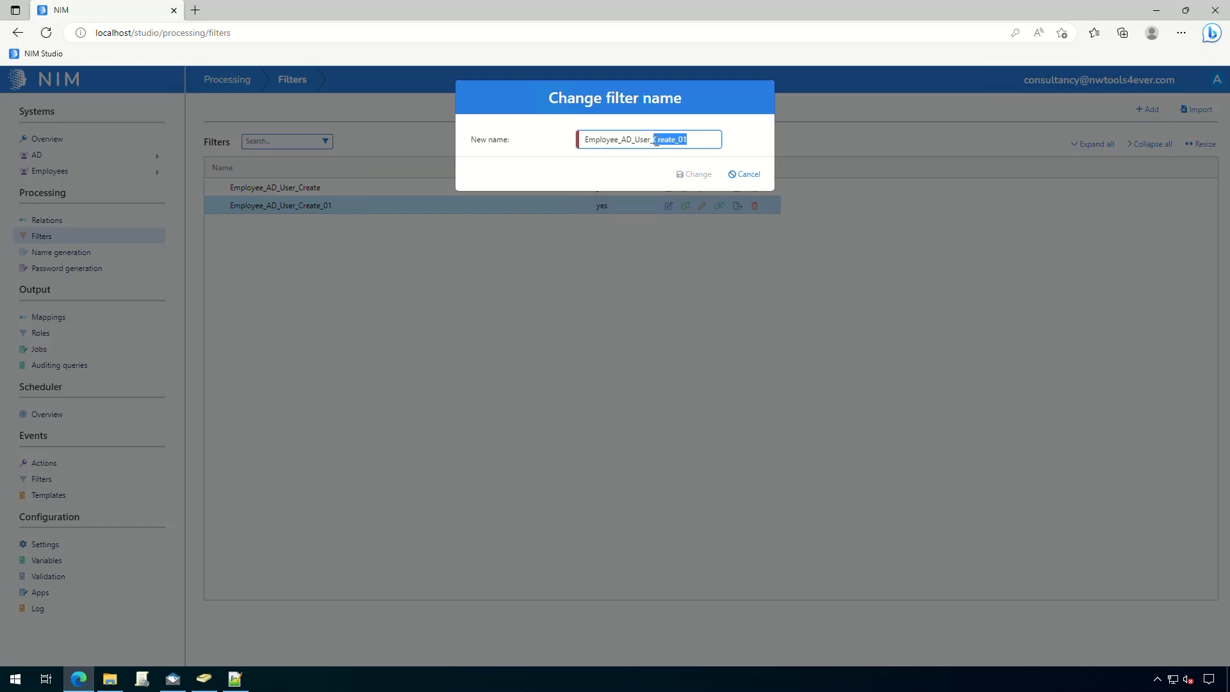
type("Update")
left_click(697, 175)
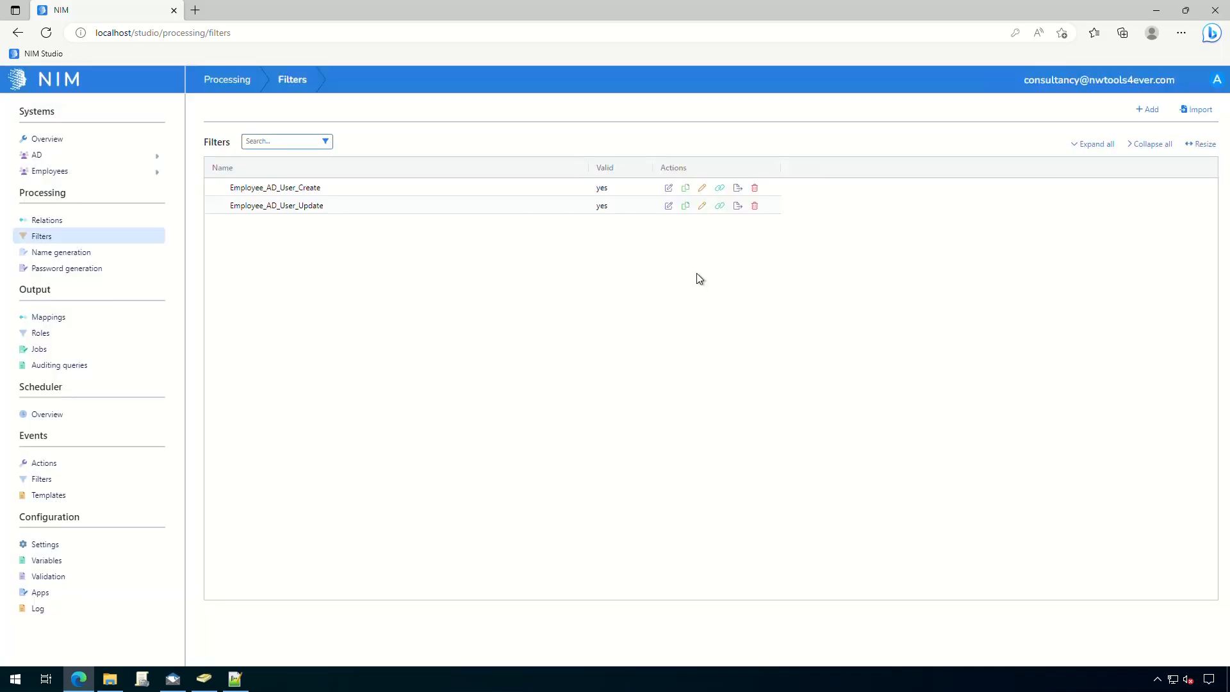
In the Employee_AD_User_Update filter, set the AD.Users condition to any, then save and run the filter.
left_click(668, 205)
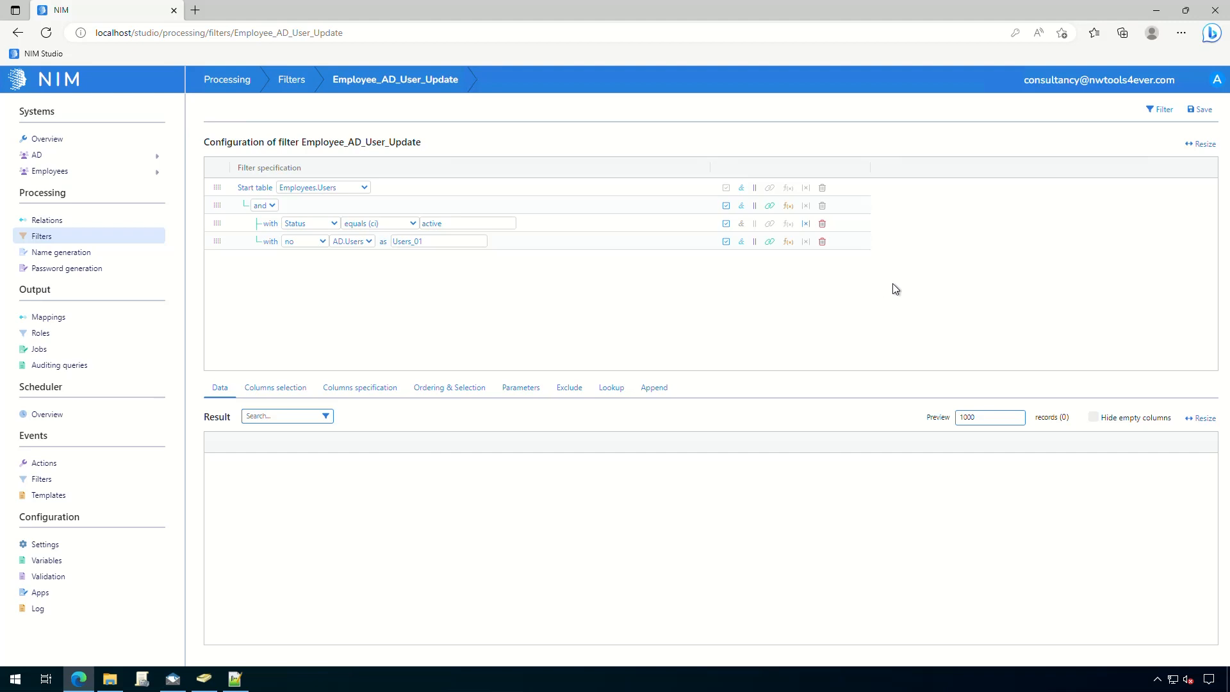
left_click(1159, 108)
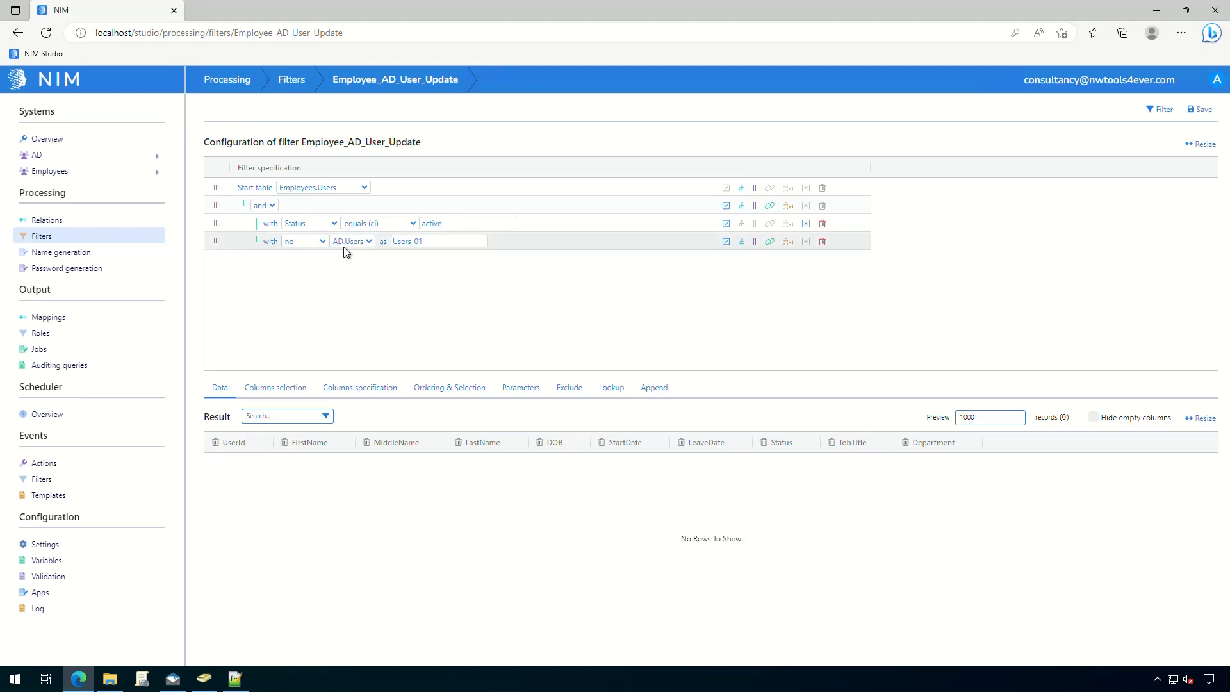
left_click(308, 241)
left_click(308, 255)
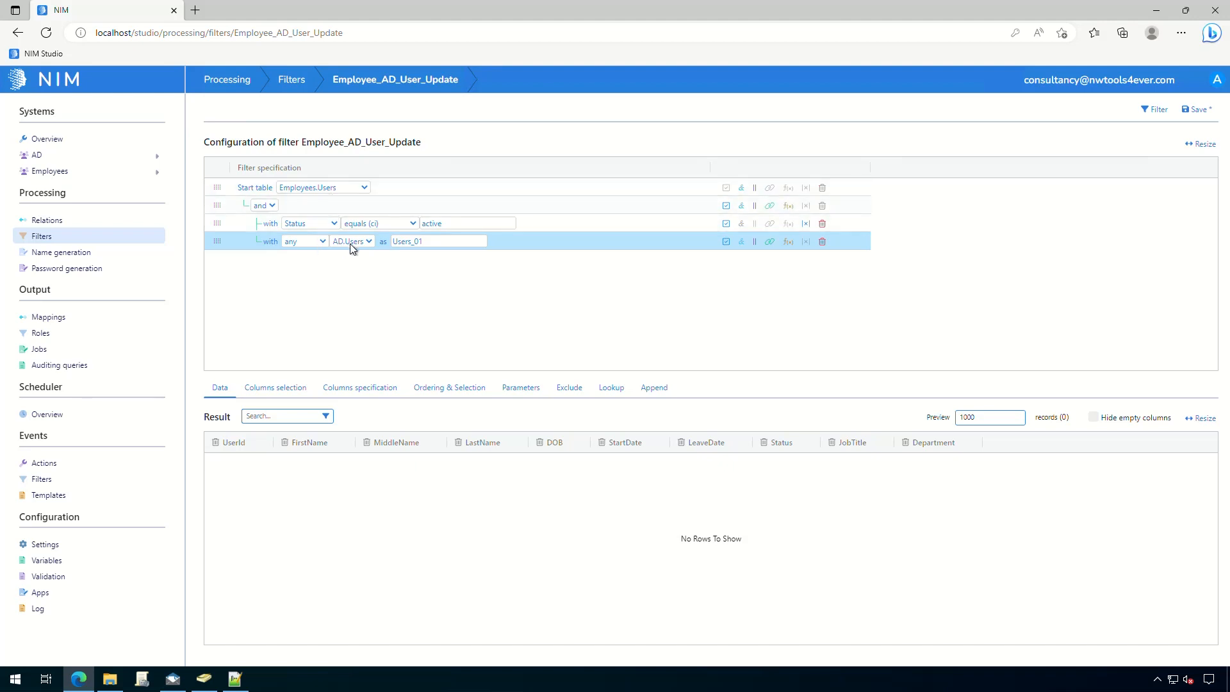
left_click(1199, 110)
left_click(1164, 114)
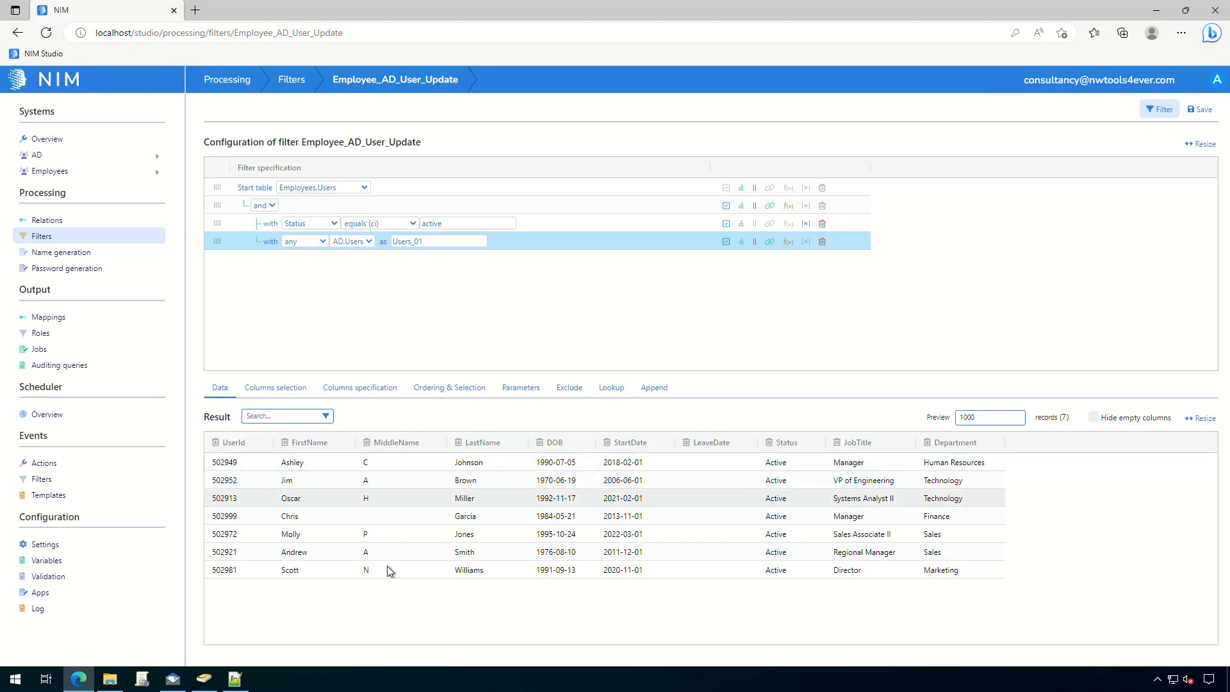
Include all Users_01 columns in the filter, save it, and run it again to review the added AD columns.
left_click(280, 392)
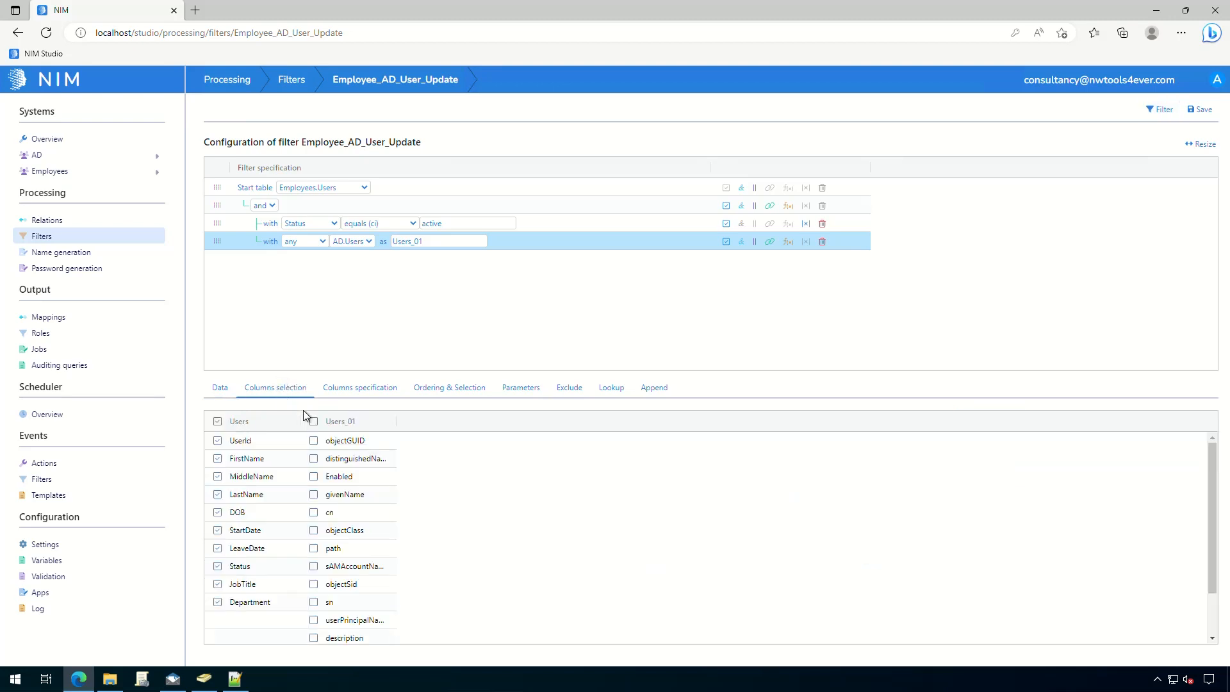
left_click(314, 422)
left_click(220, 389)
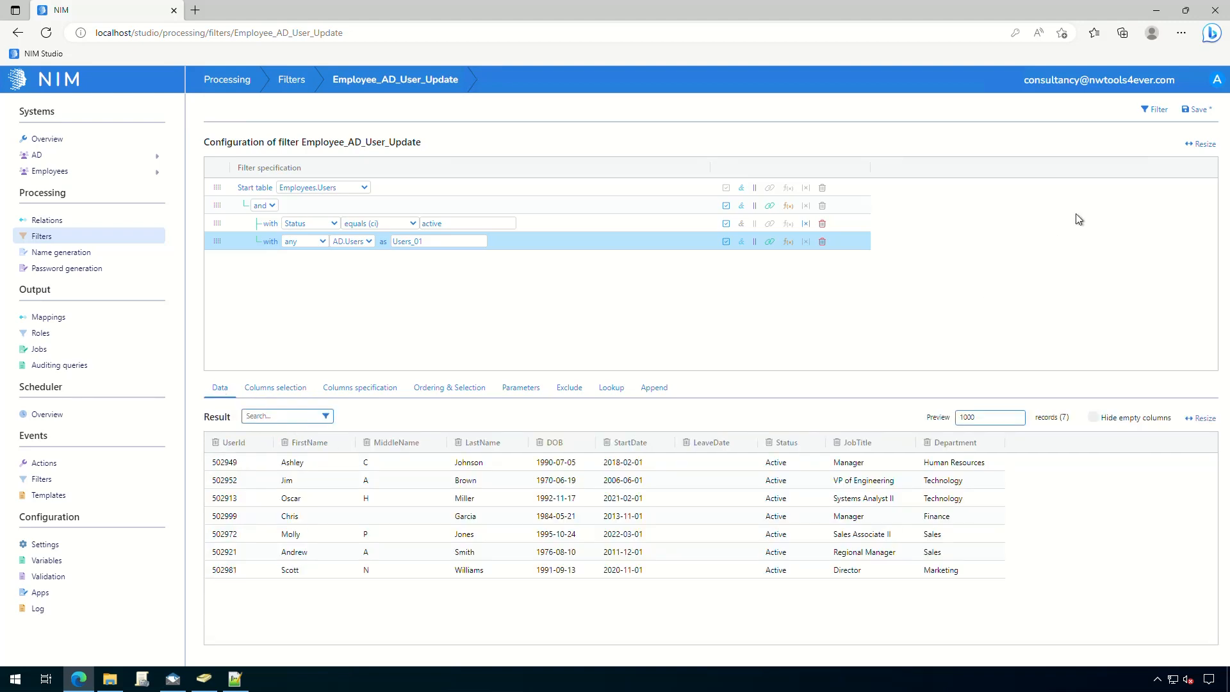
left_click(1196, 109)
left_click(1159, 110)
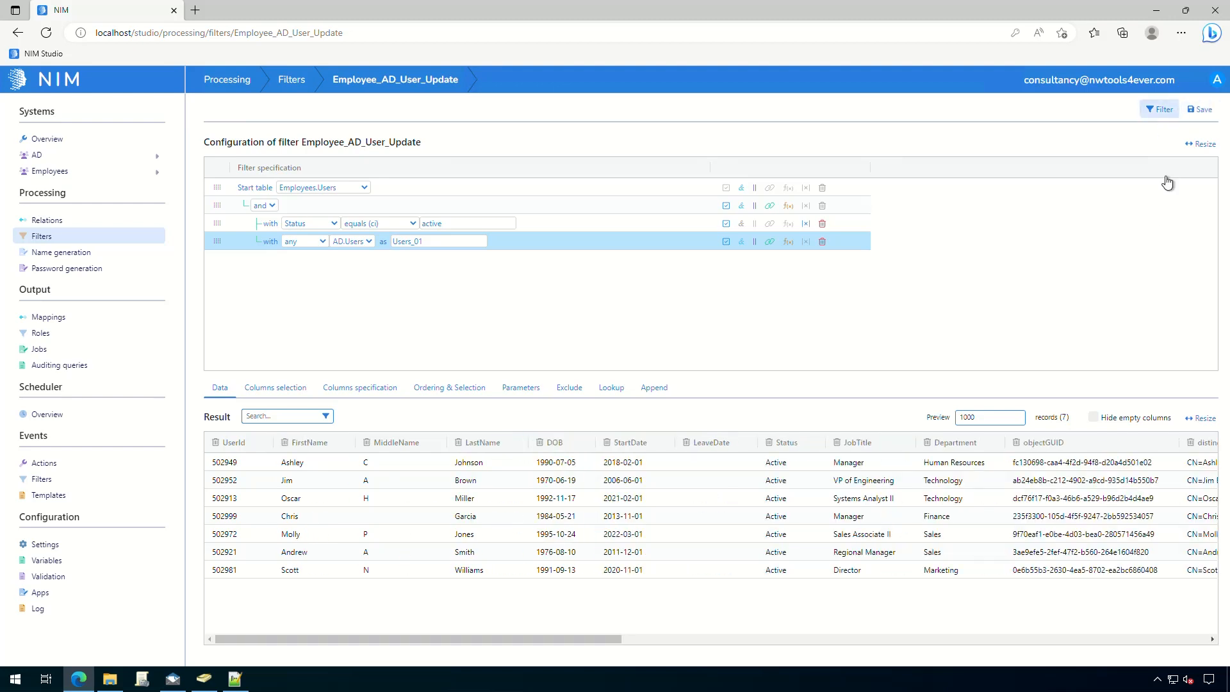
left_click_drag(595, 639, 561, 635)
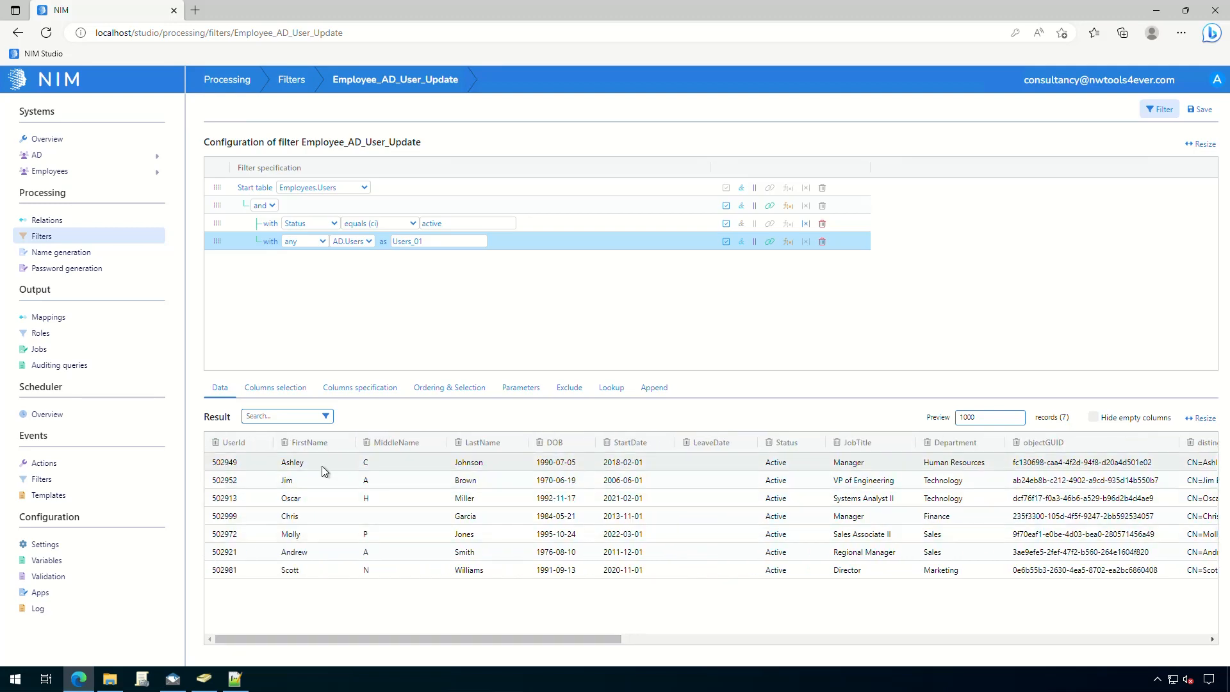
left_click_drag(607, 643, 713, 646)
left_click(883, 466)
left_click(1092, 466)
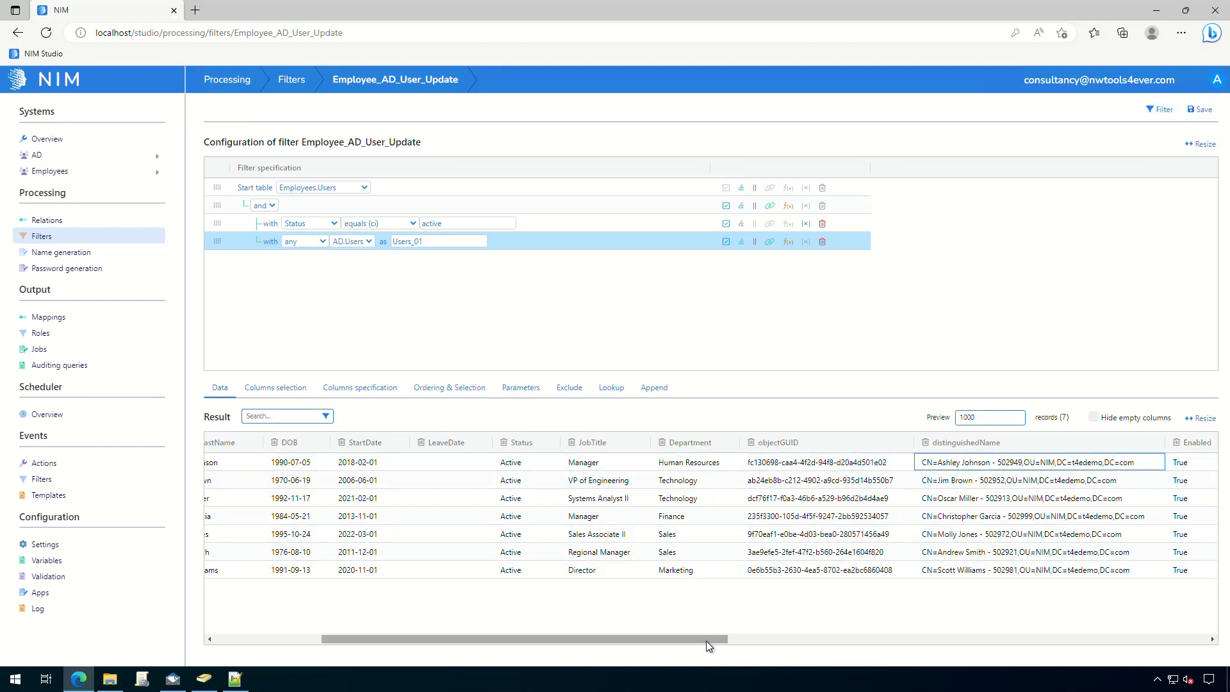
left_click_drag(705, 641, 497, 636)
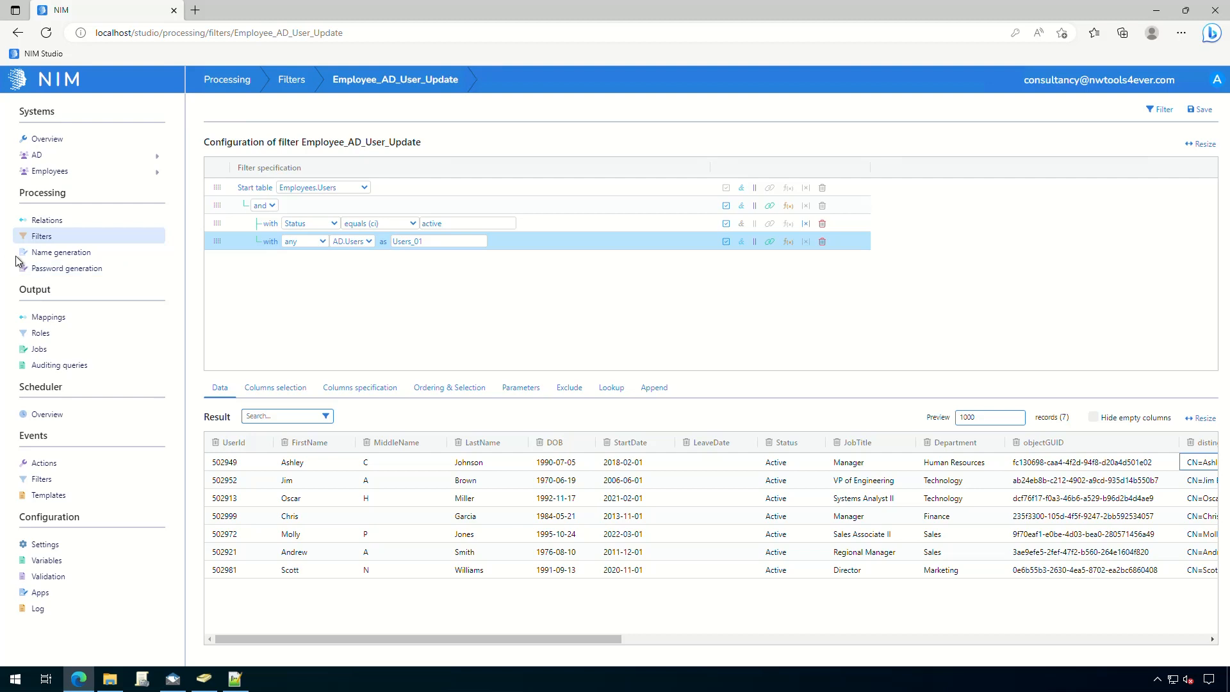
Add an output mapping named Employee_AD_UserUpdate for system AD, target Users and function UserUpdate.
left_click(73, 320)
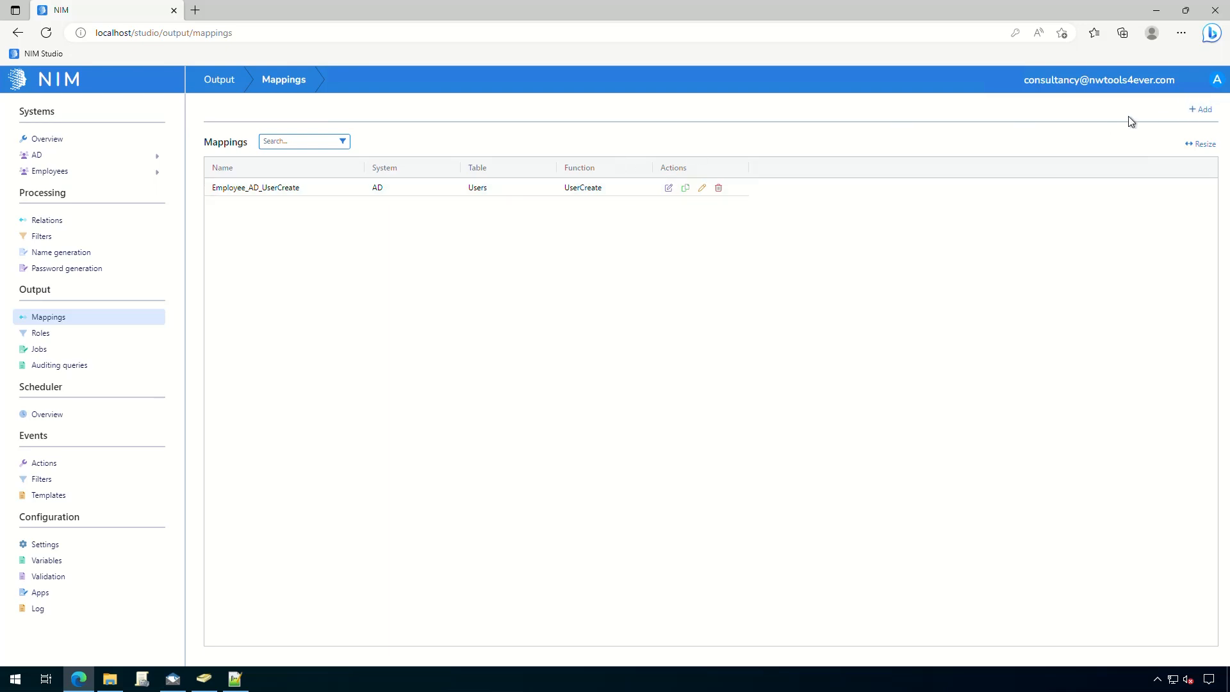
left_click(1199, 111)
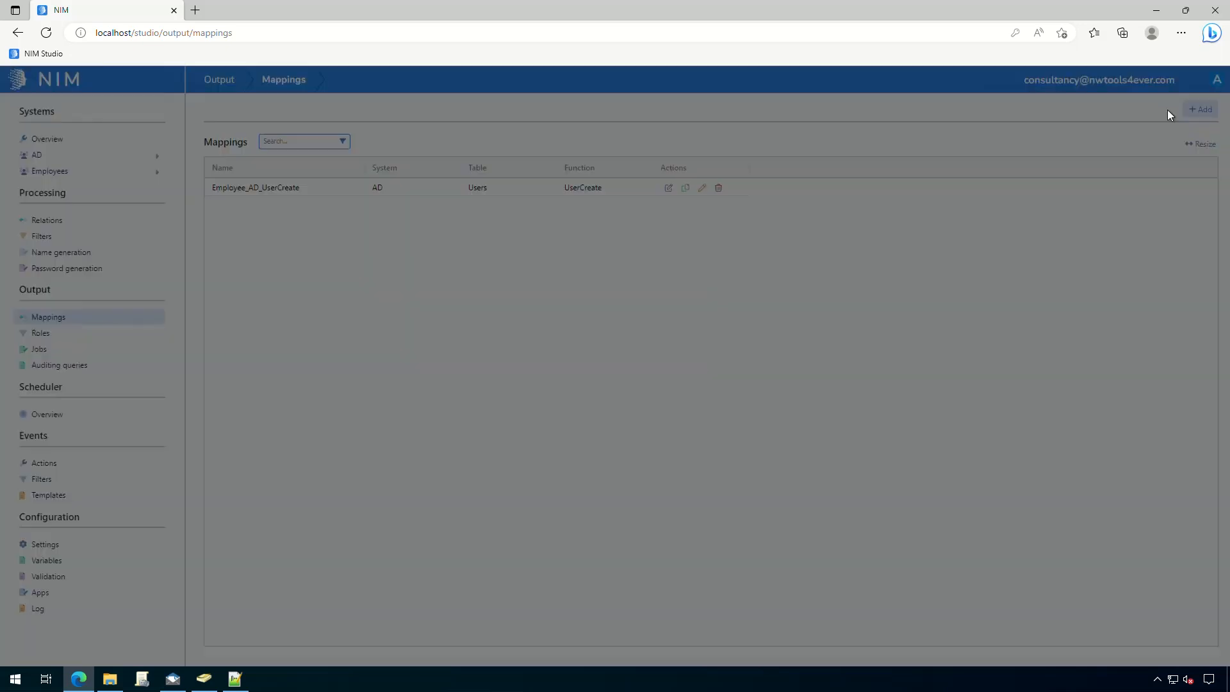
left_click(702, 139)
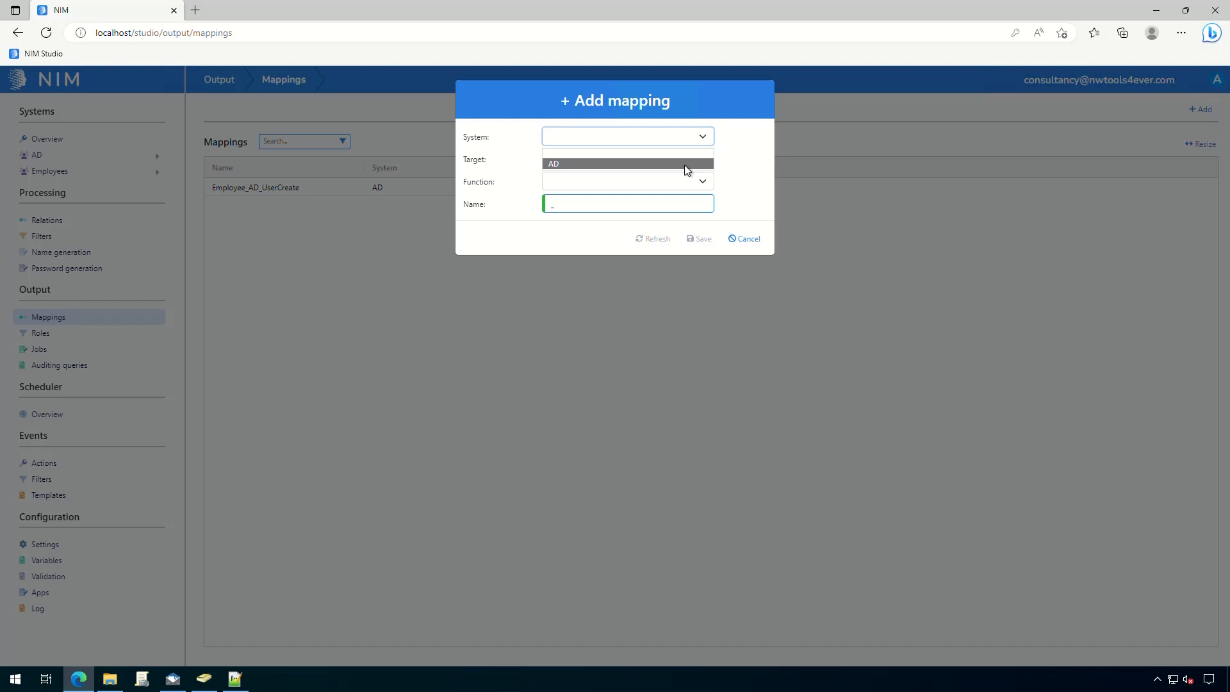
left_click(684, 164)
left_click(684, 160)
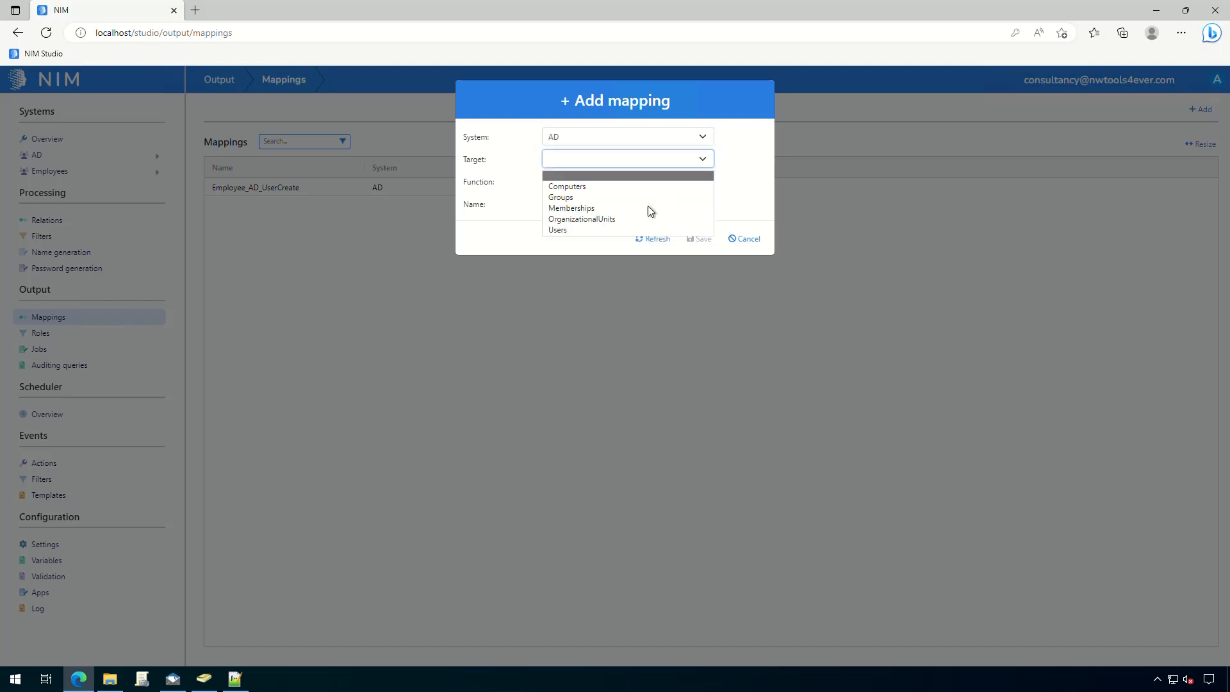
left_click(612, 229)
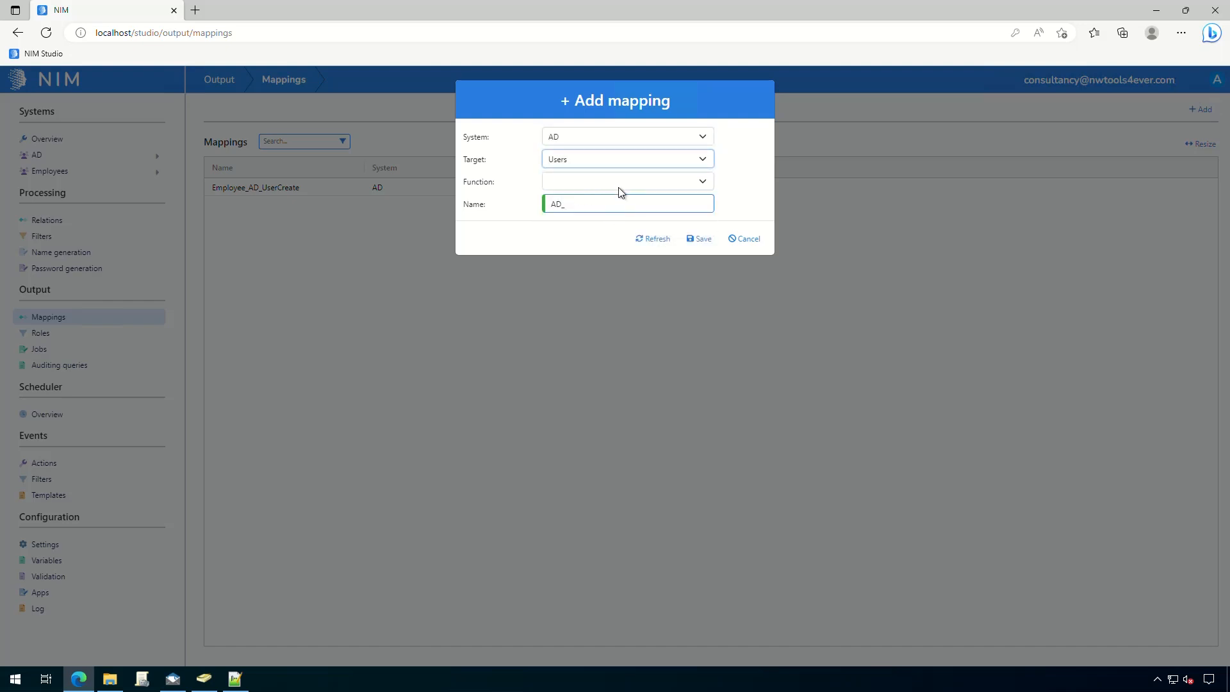
left_click(618, 183)
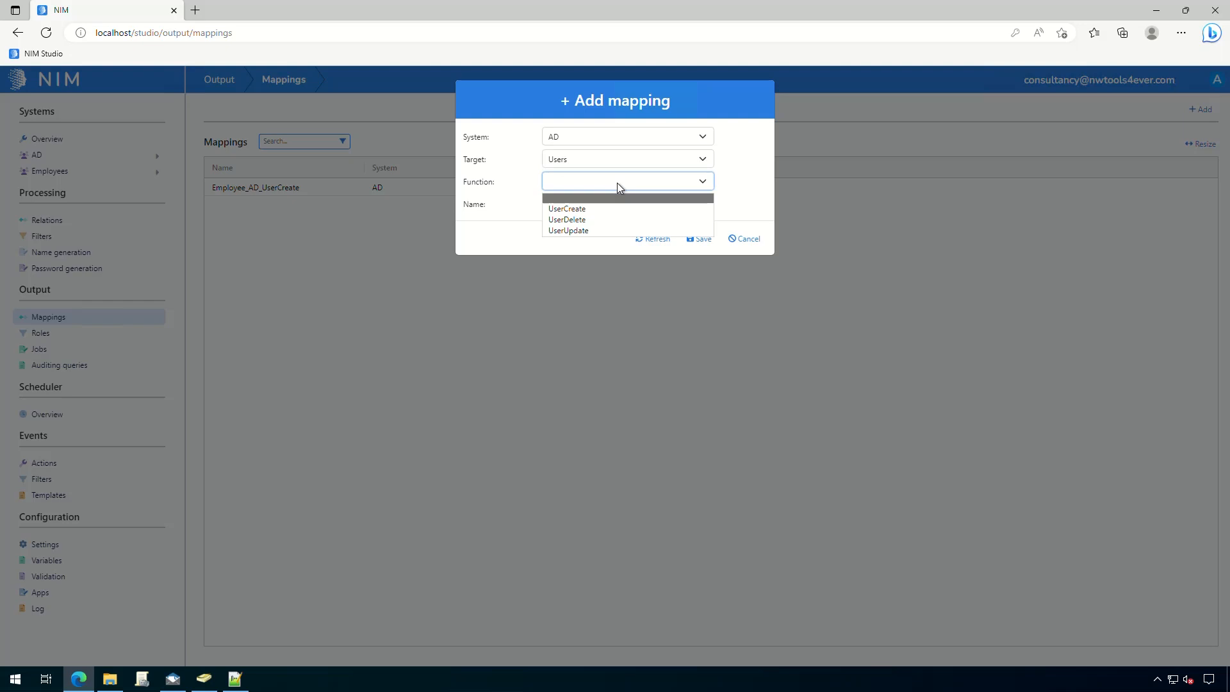
left_click(603, 229)
left_click(555, 203)
type("Employee_AD_UserUpdate")
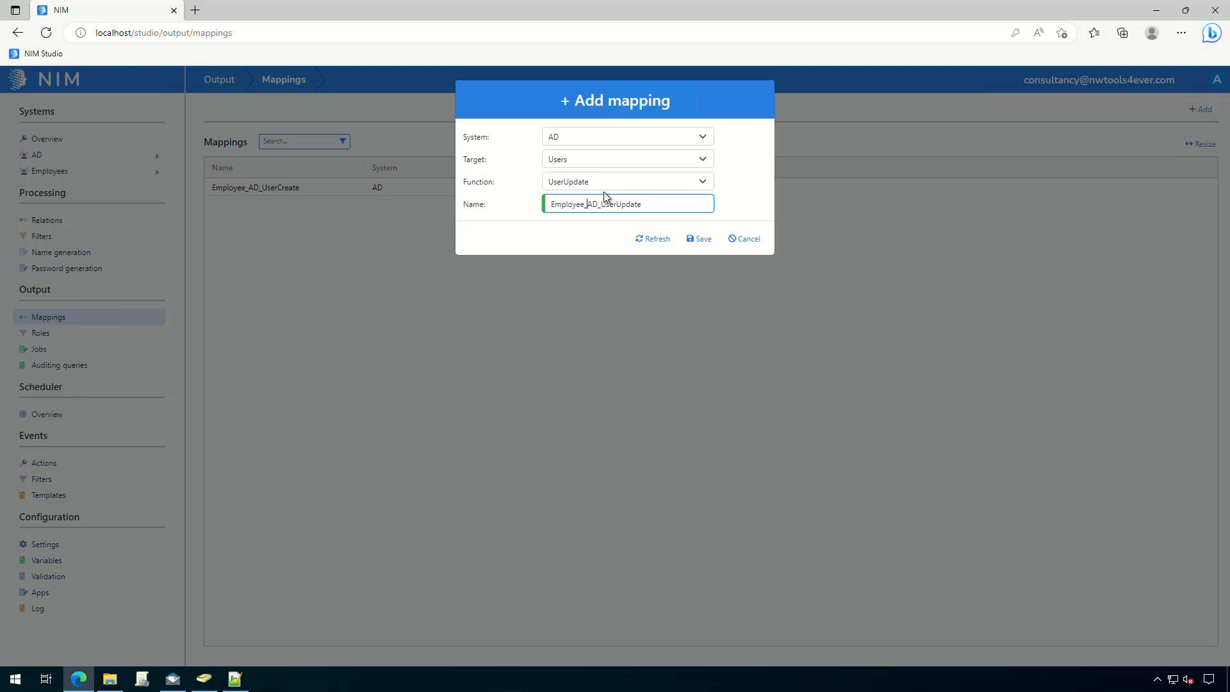
left_click(696, 240)
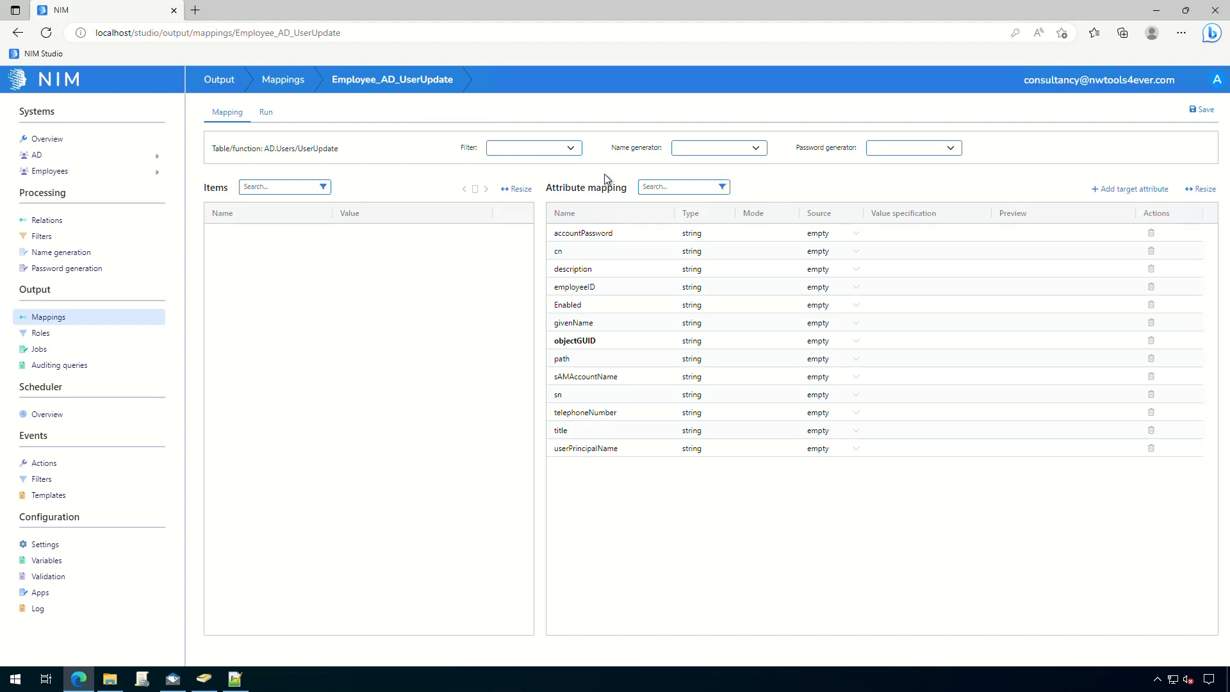
Assign the Employee_AD_User_Update filter to the mapping and load the first record's values.
left_click(570, 149)
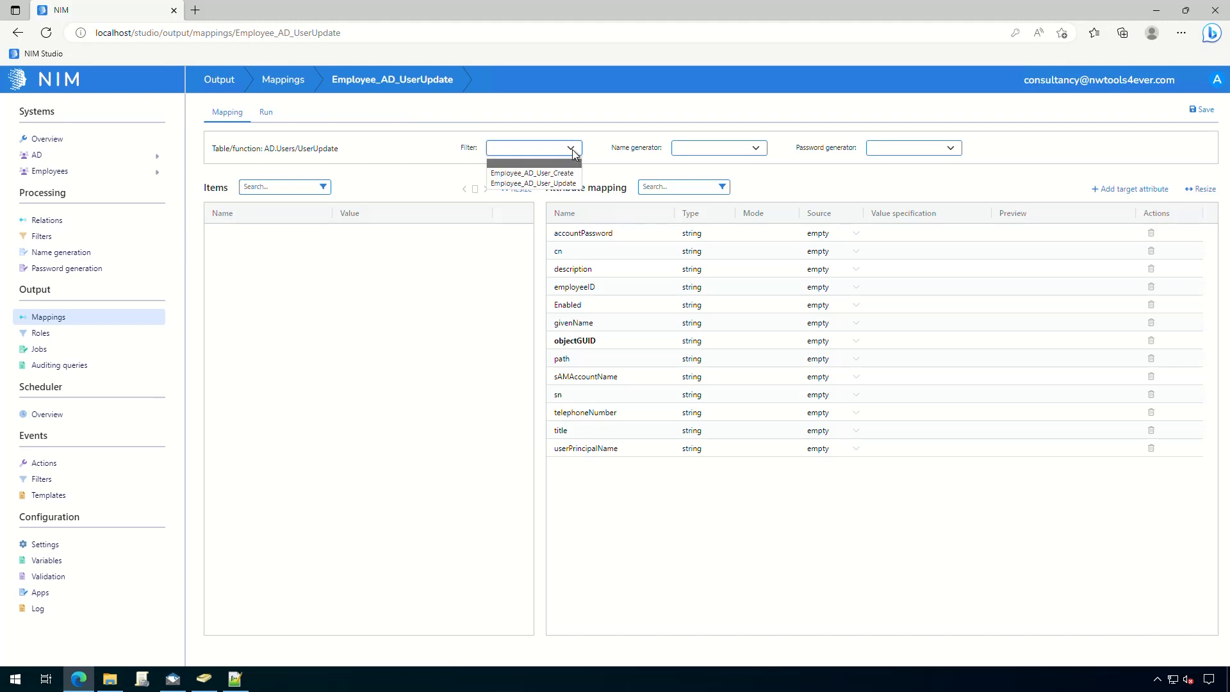
left_click(560, 184)
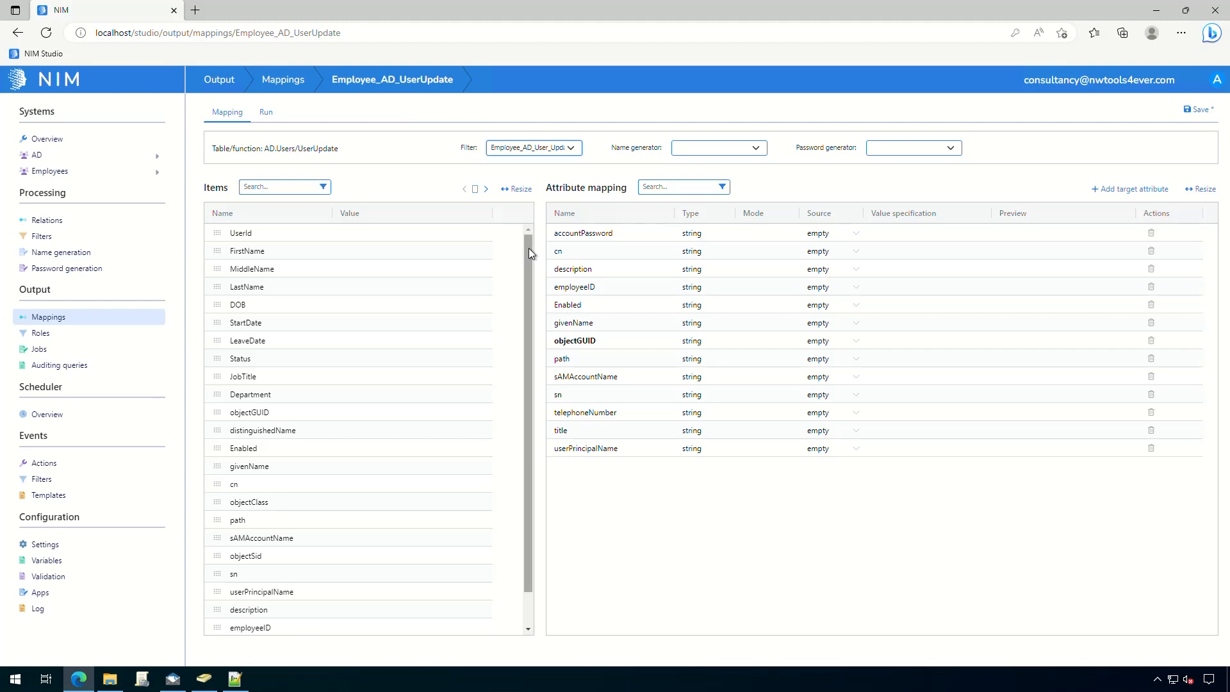
left_click(485, 189)
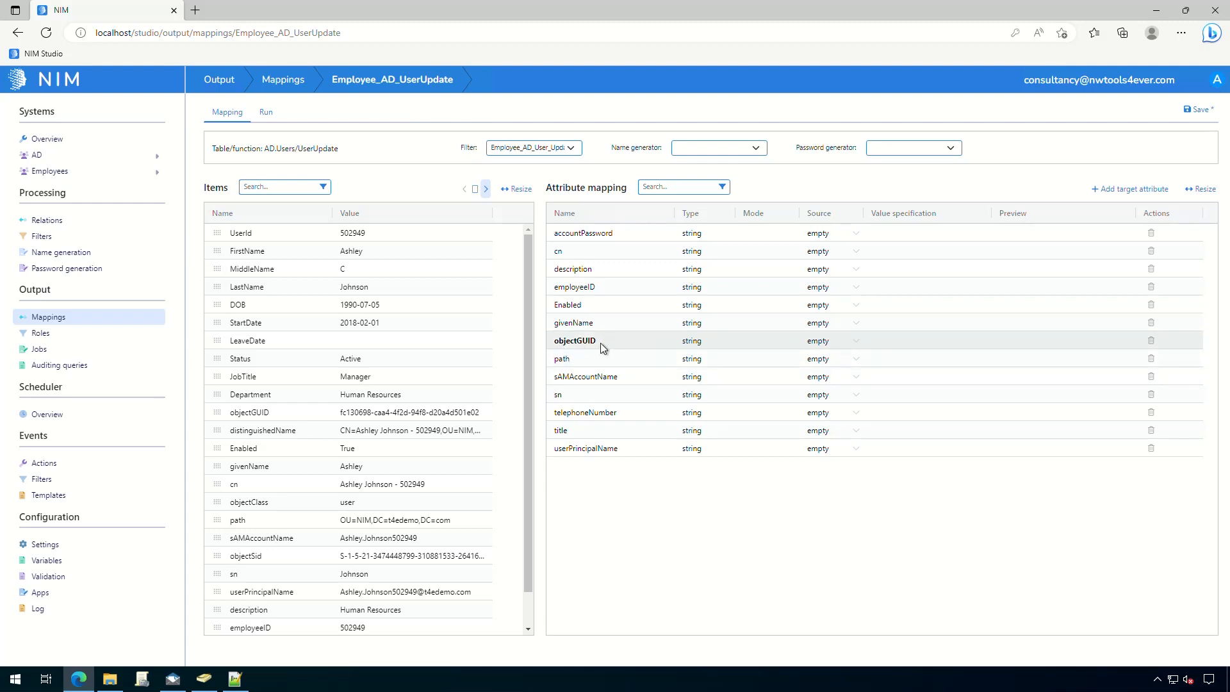
Map objectGUID to objectGUID, description to Department, givenName to FirstName and title to JobTitle, set Enabled to constant true, save and preview the run.
left_click_drag(528, 451, 532, 487)
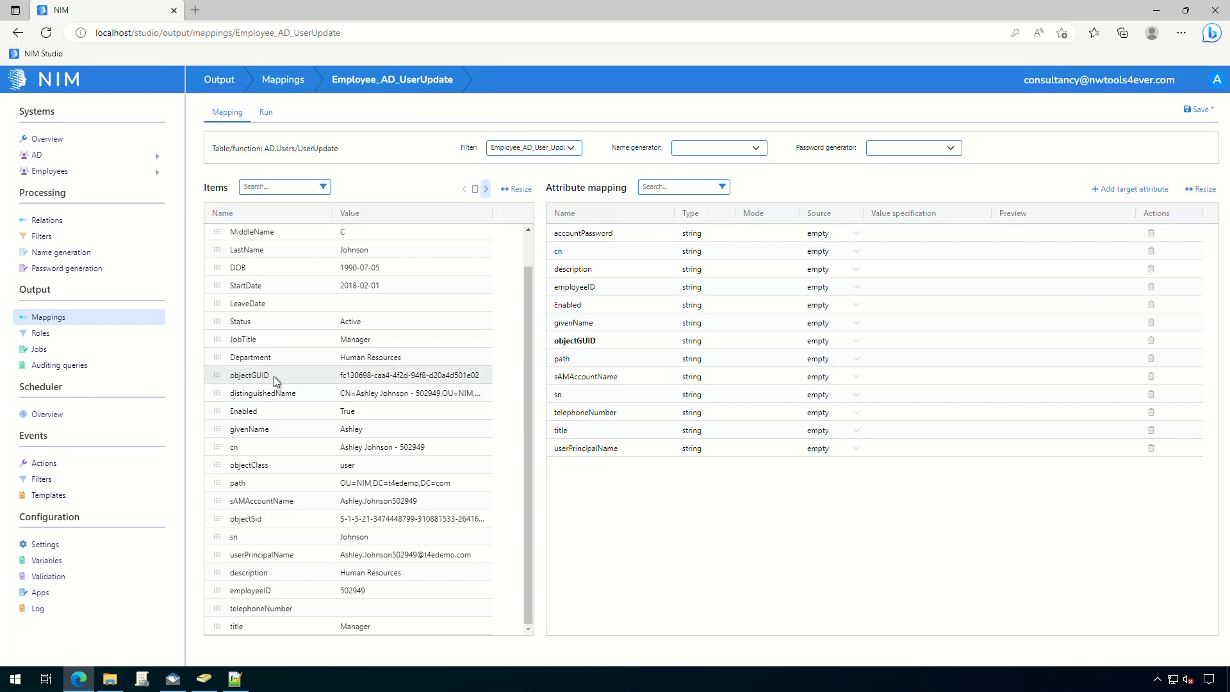
left_click_drag(217, 374, 887, 343)
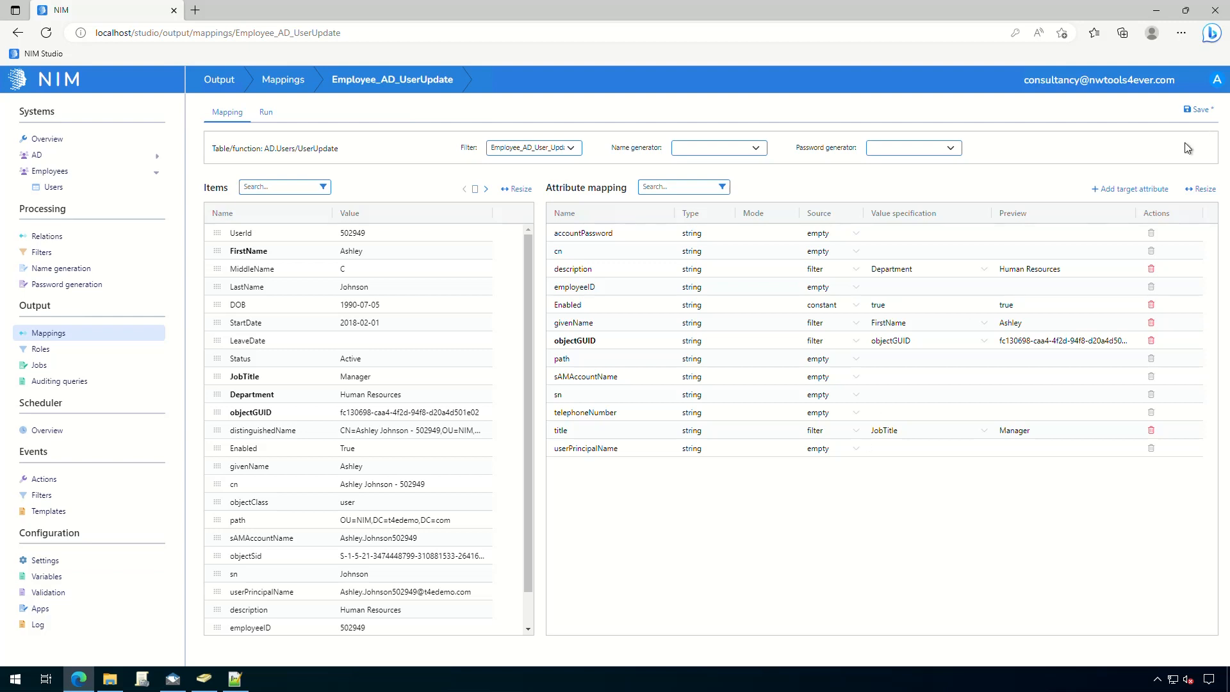
left_click(1199, 110)
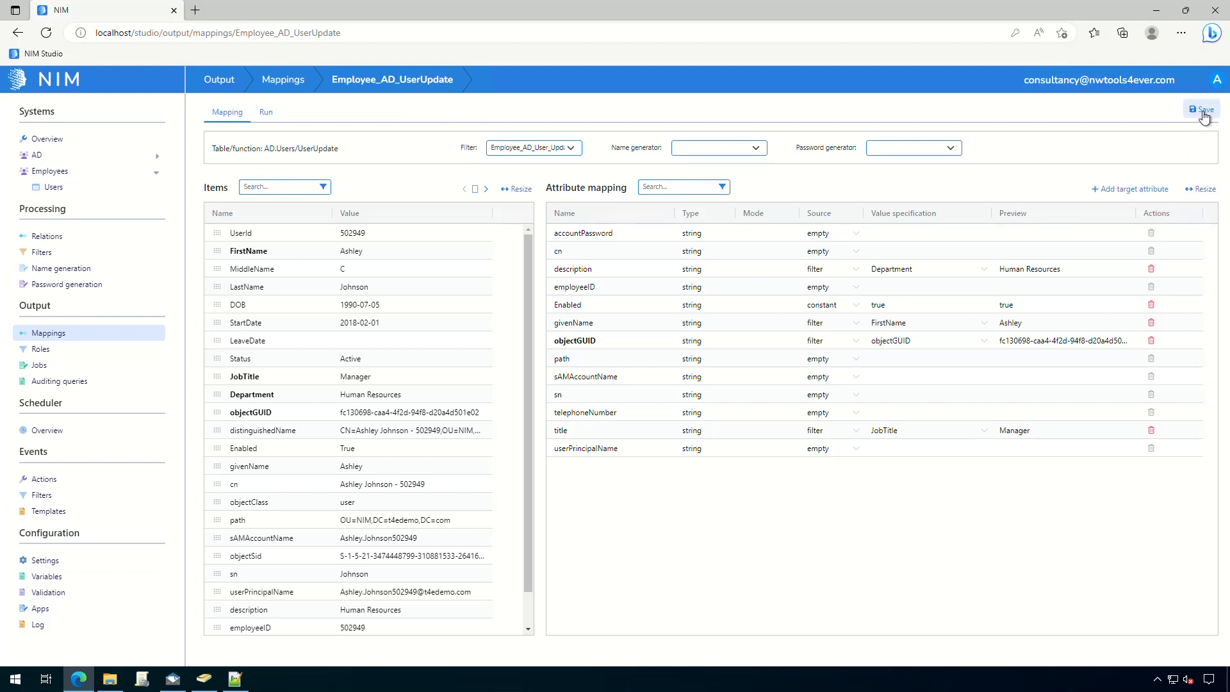
left_click(267, 113)
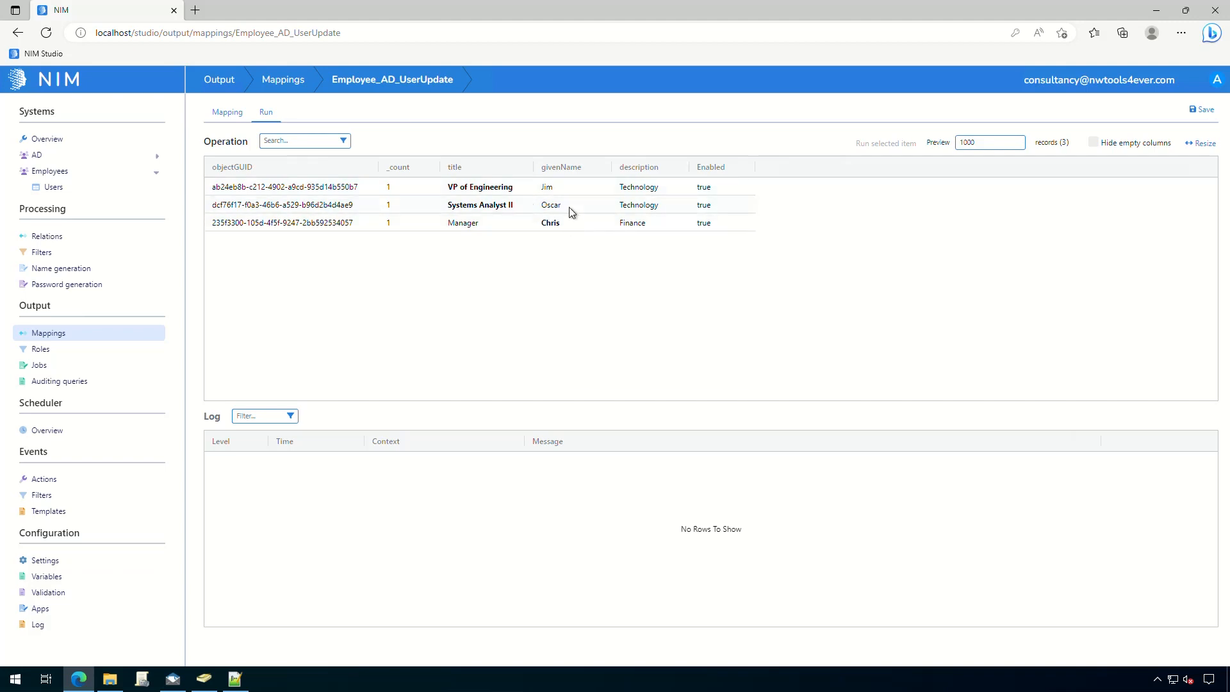
Examine the original and new attribute values of each user update in the mapping's run preview.
double_click(575, 187)
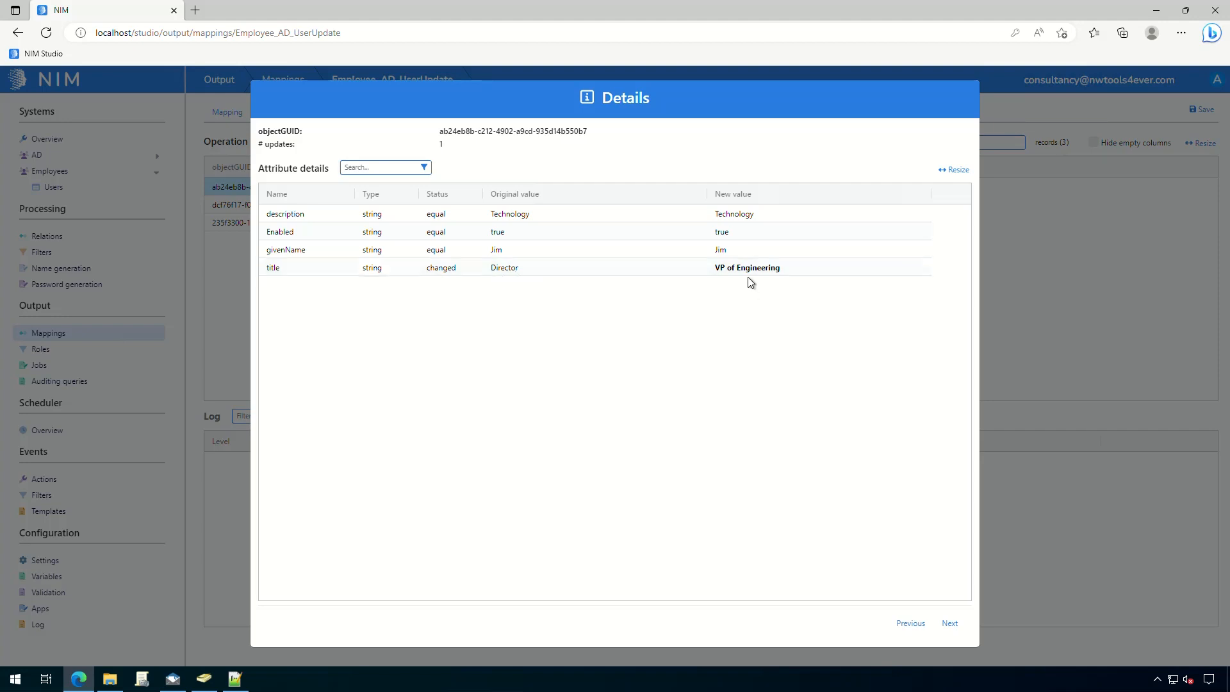
left_click(1104, 329)
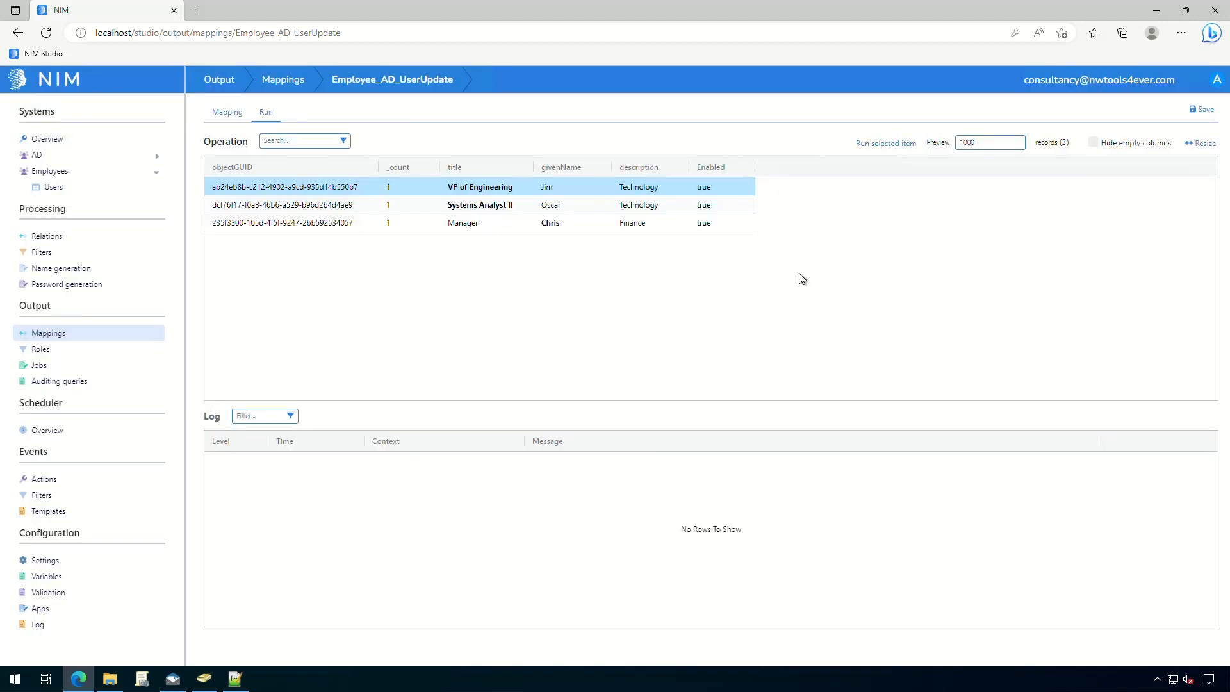
double_click(551, 205)
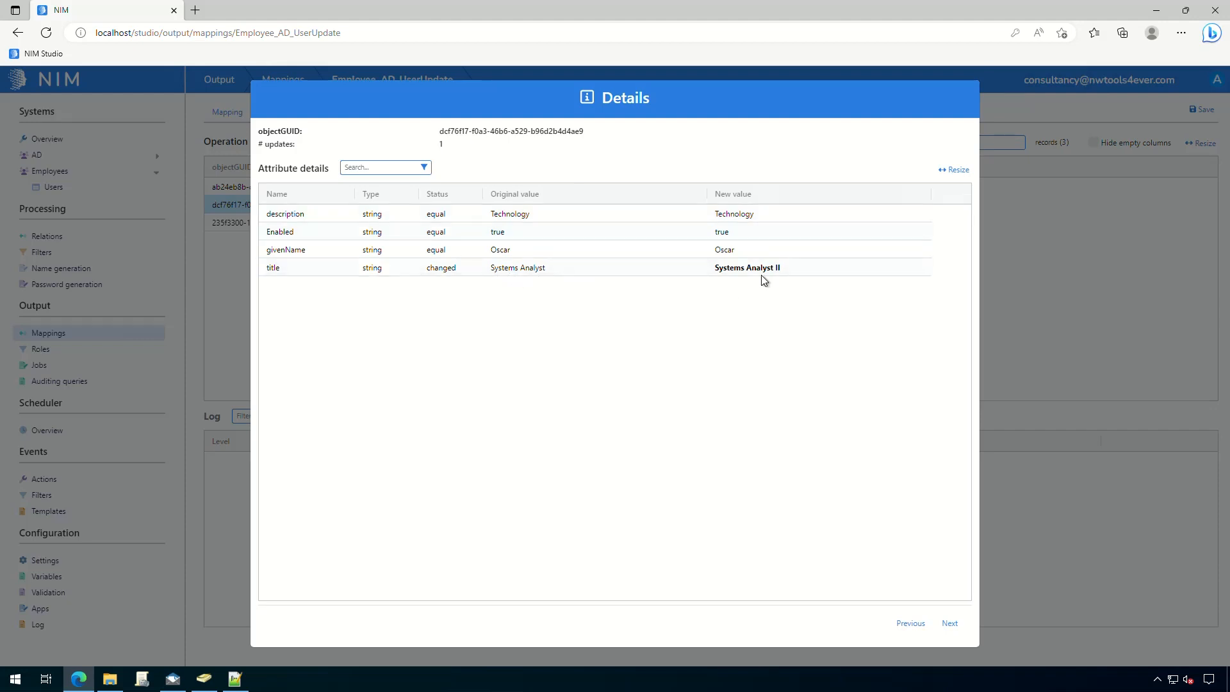
left_click(1055, 302)
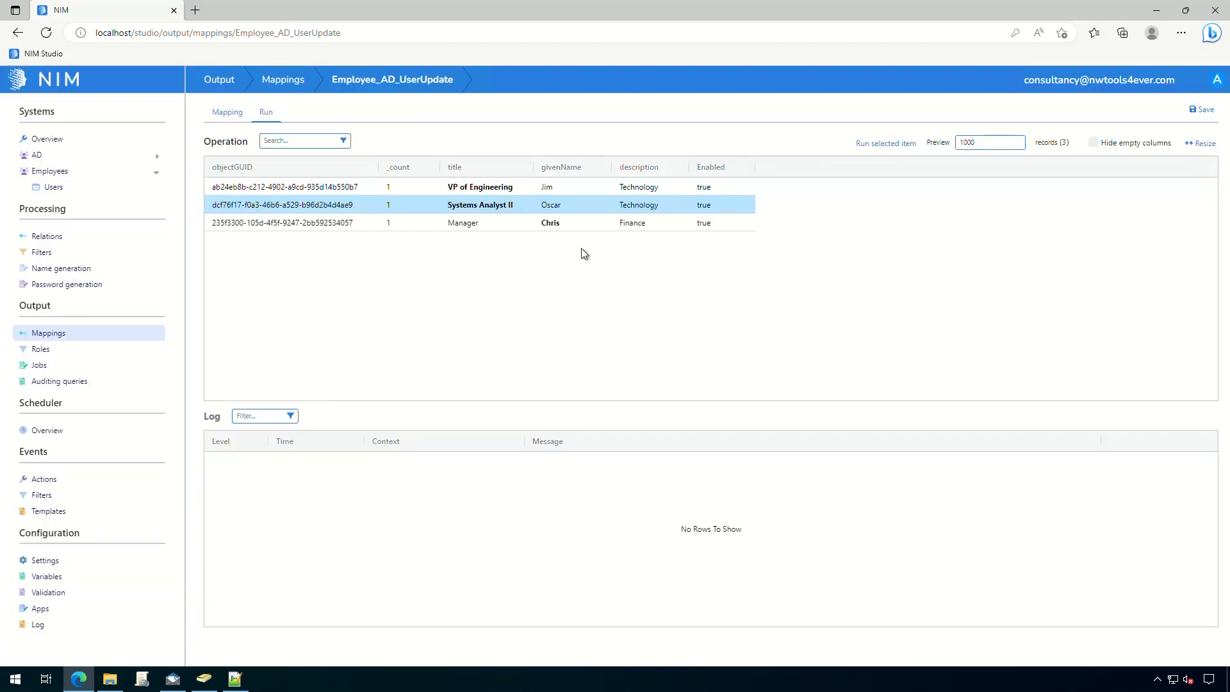
double_click(563, 228)
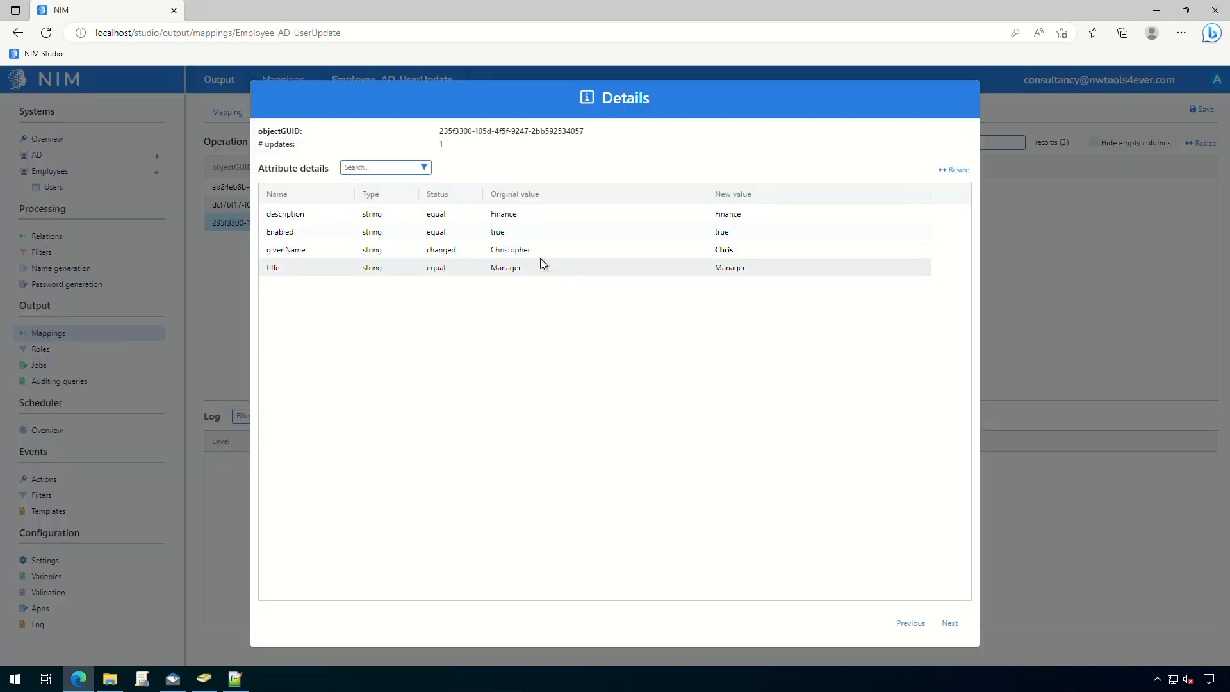
left_click(1073, 271)
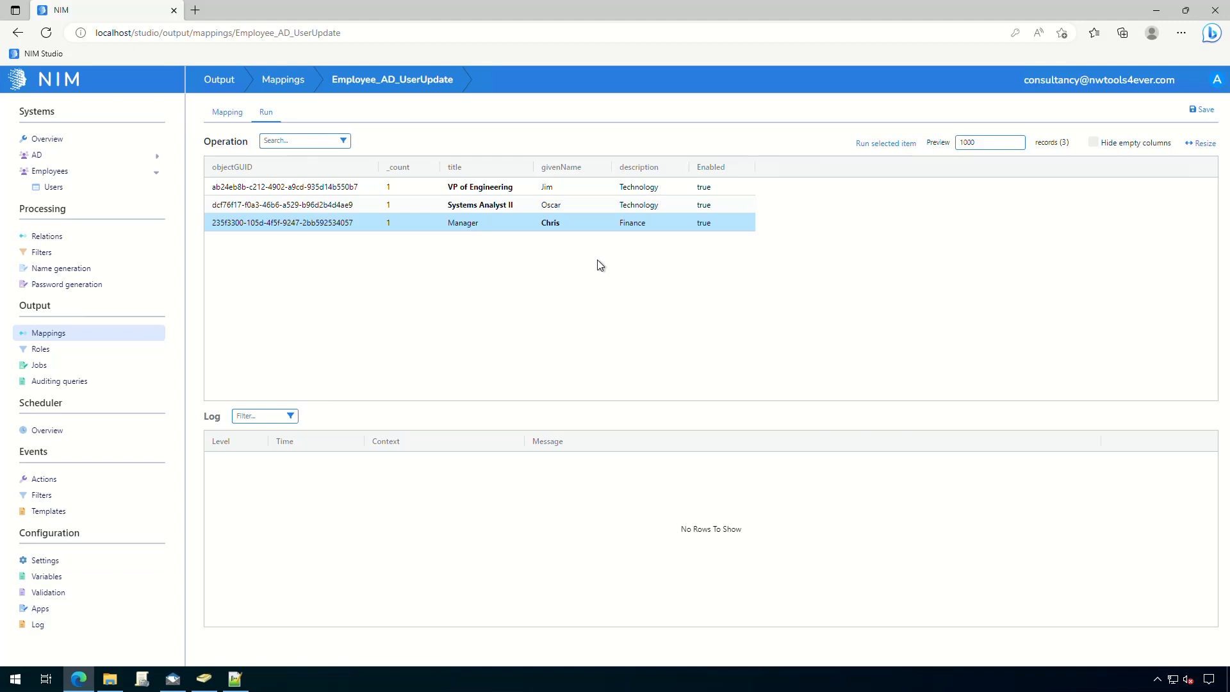
Add a crud item for Employee_AD_UserUpdate to the Employee_AD job's configuration and save the job.
left_click(111, 370)
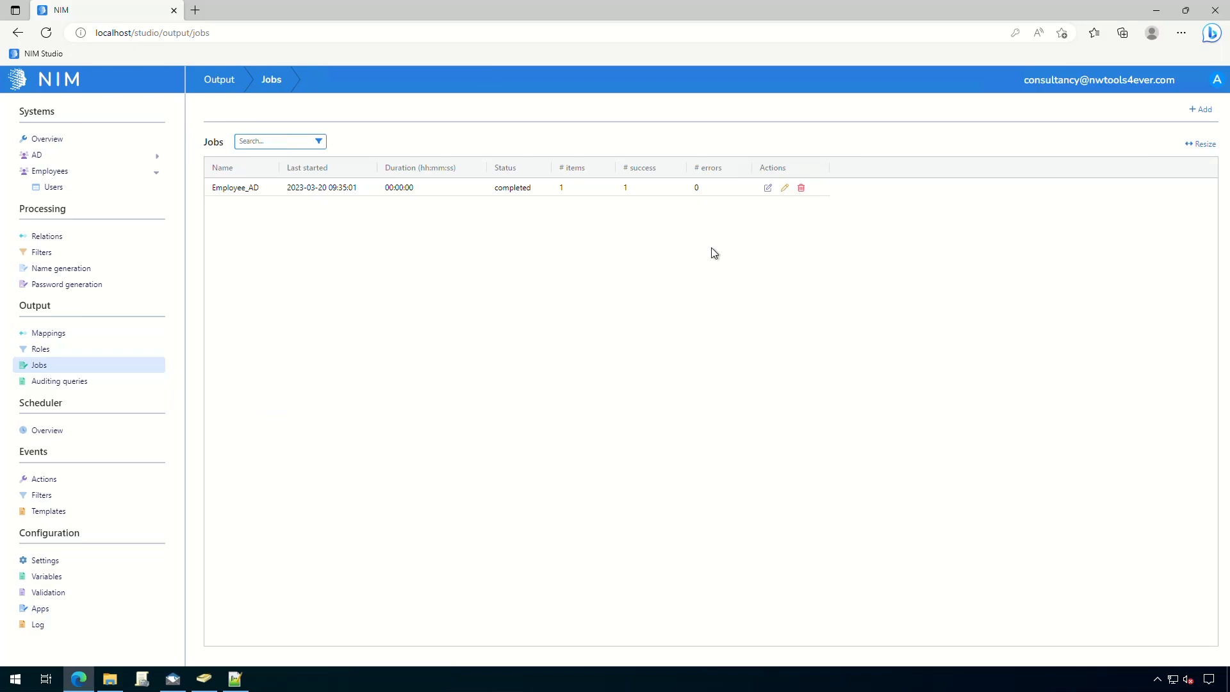
left_click(768, 188)
left_click(236, 116)
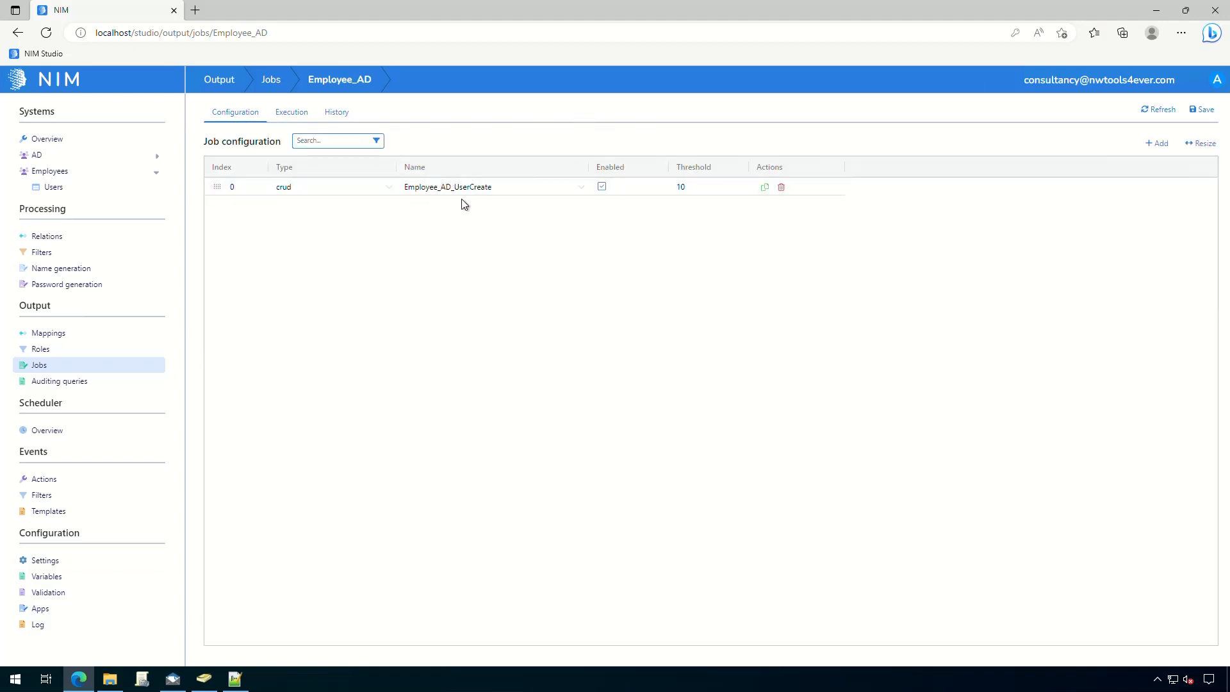
left_click(1158, 144)
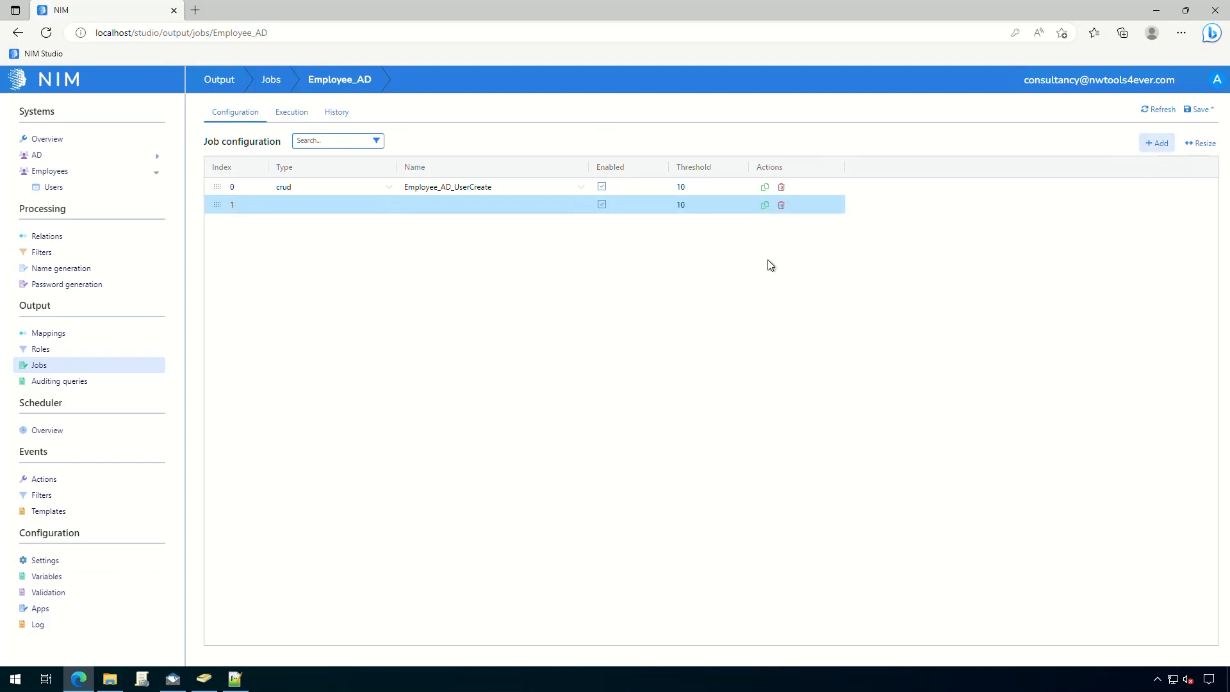
left_click(306, 205)
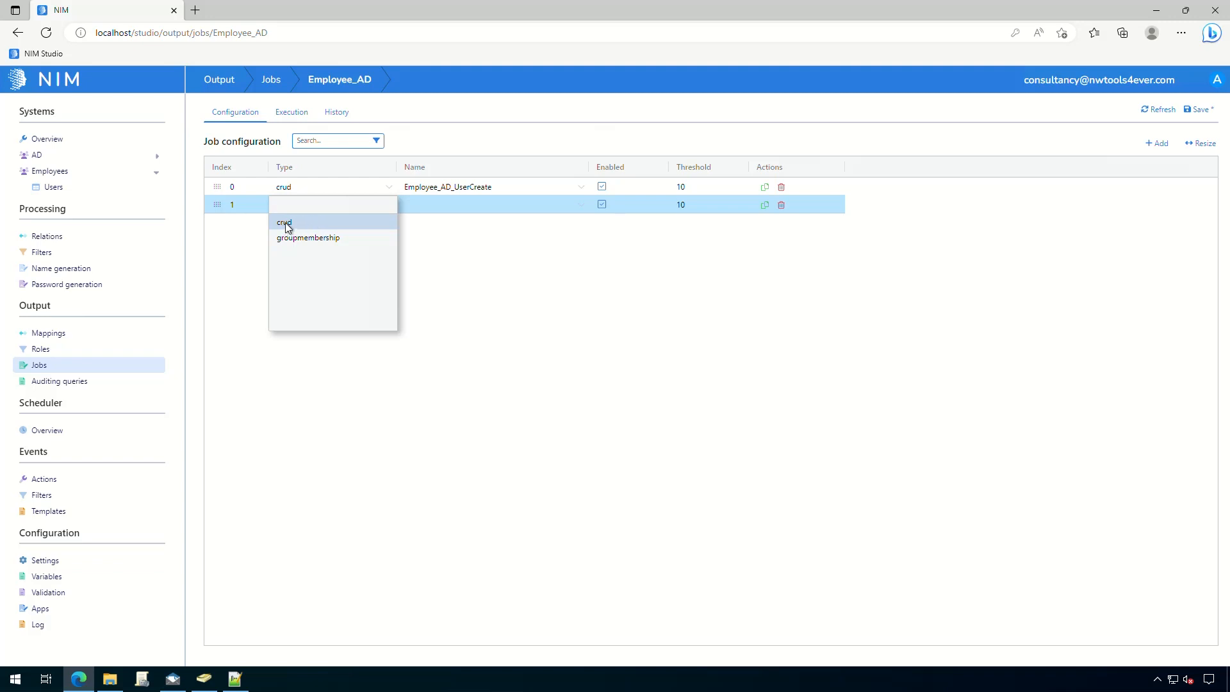
left_click(285, 224)
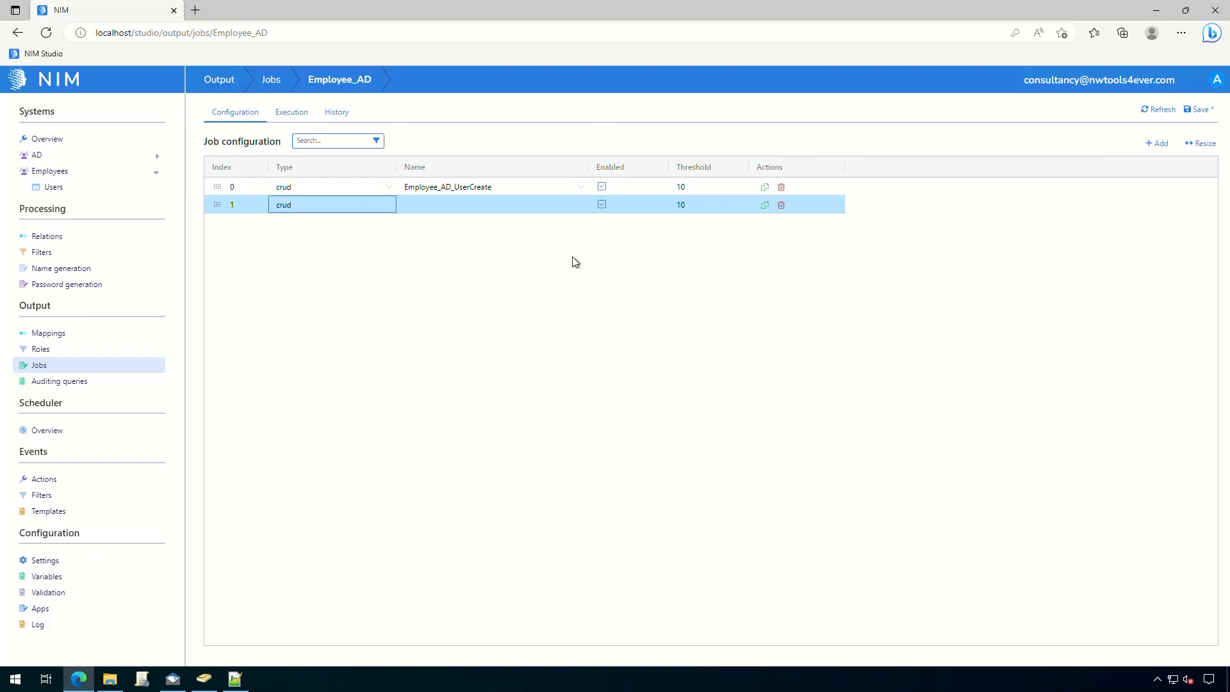
left_click(551, 206)
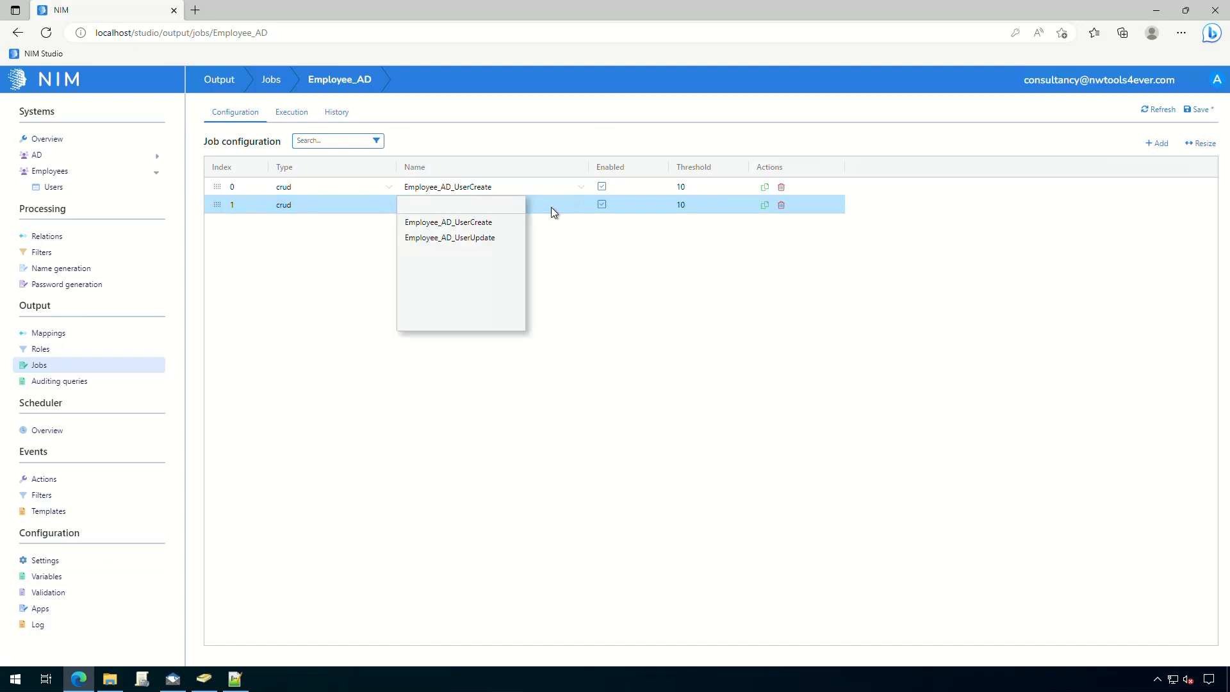
left_click(489, 238)
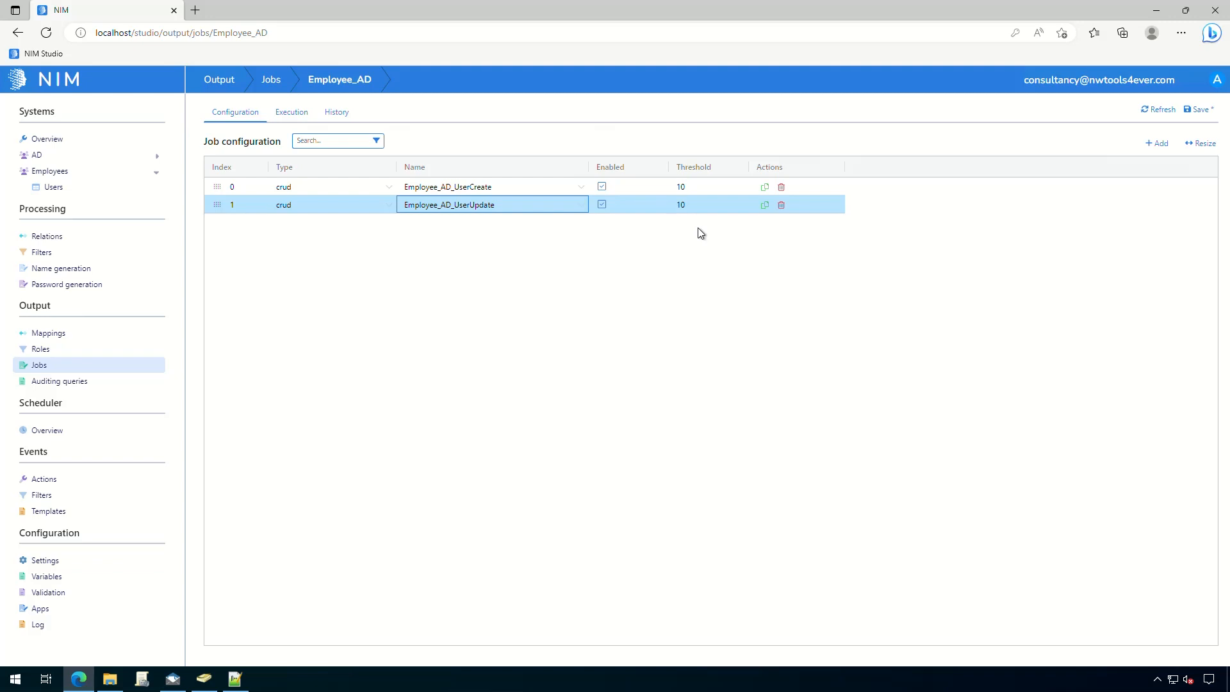
left_click(1197, 110)
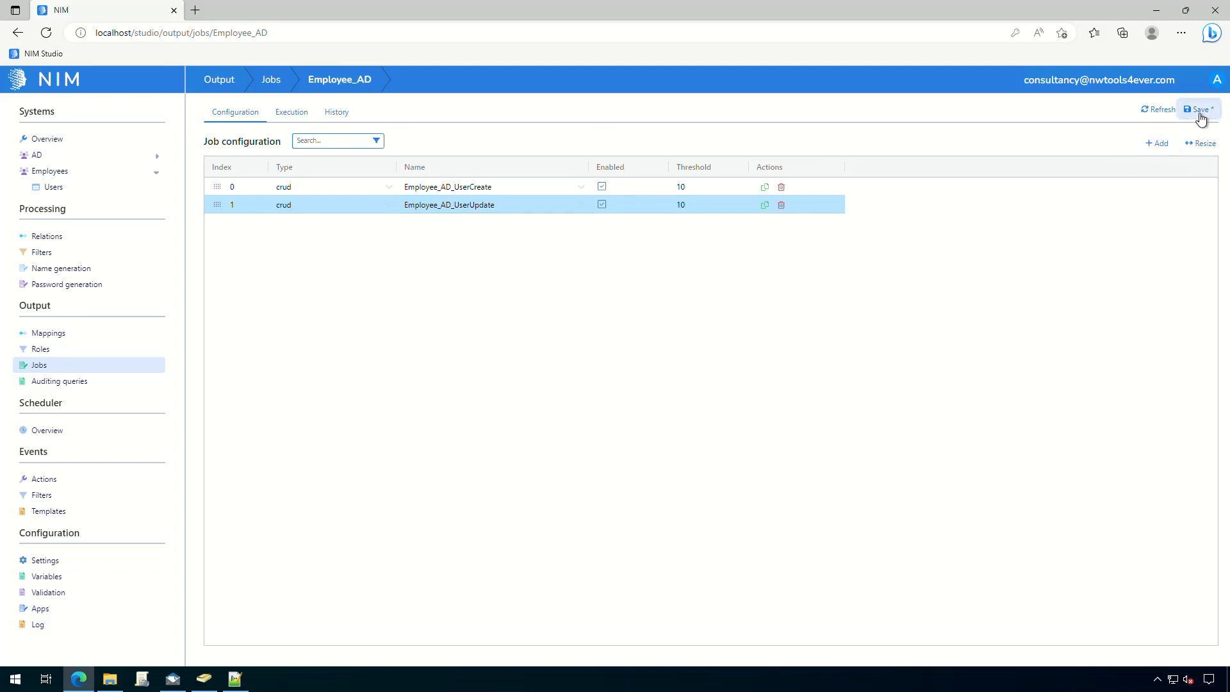
Evaluate the Employee_AD job and inspect the item data of the first update found for Employee_AD_UserUpdate.
left_click(298, 114)
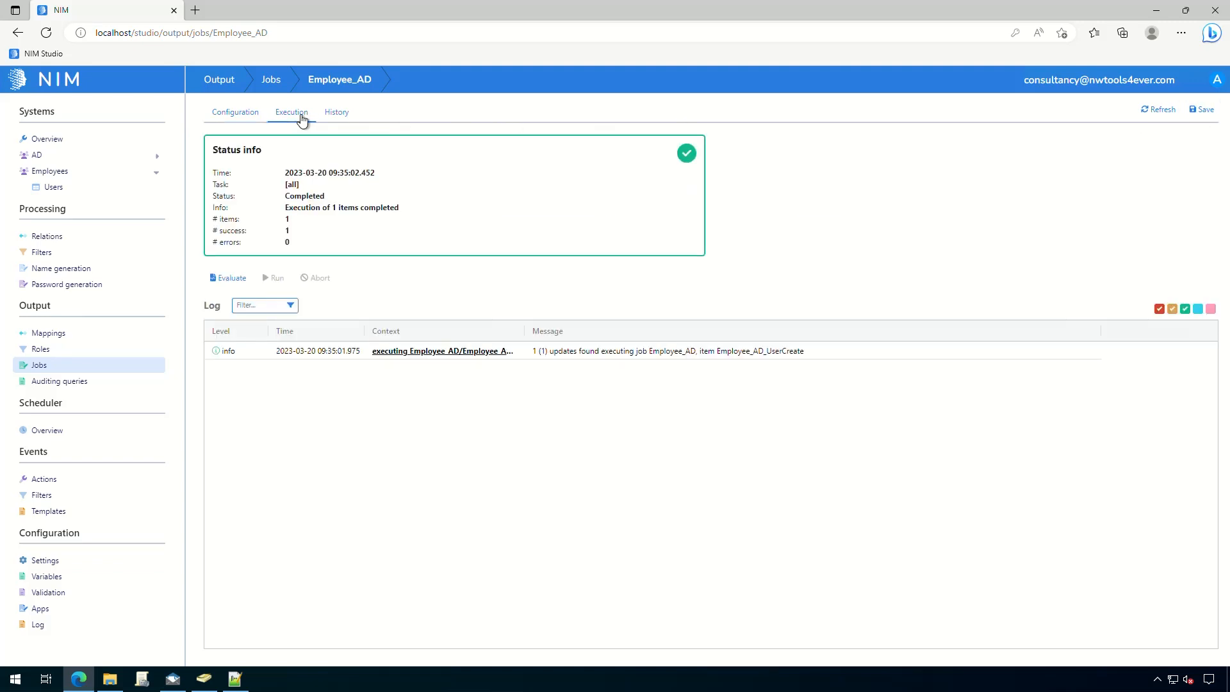
left_click(225, 278)
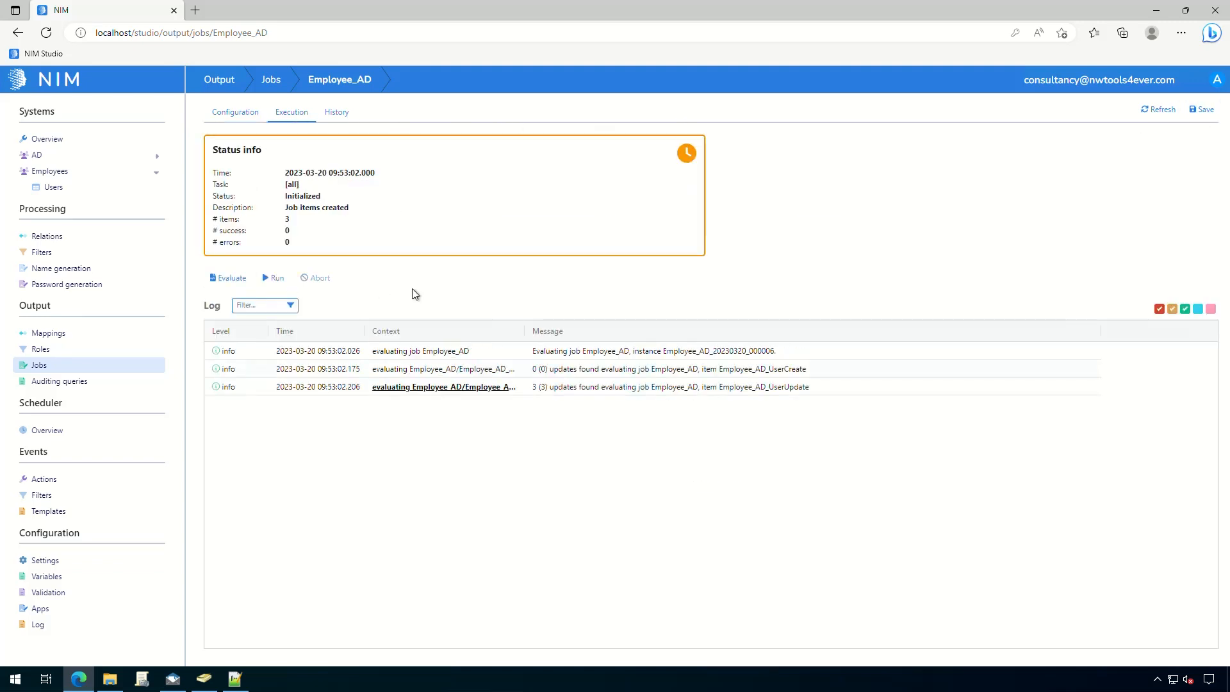
left_click_drag(524, 331, 604, 331)
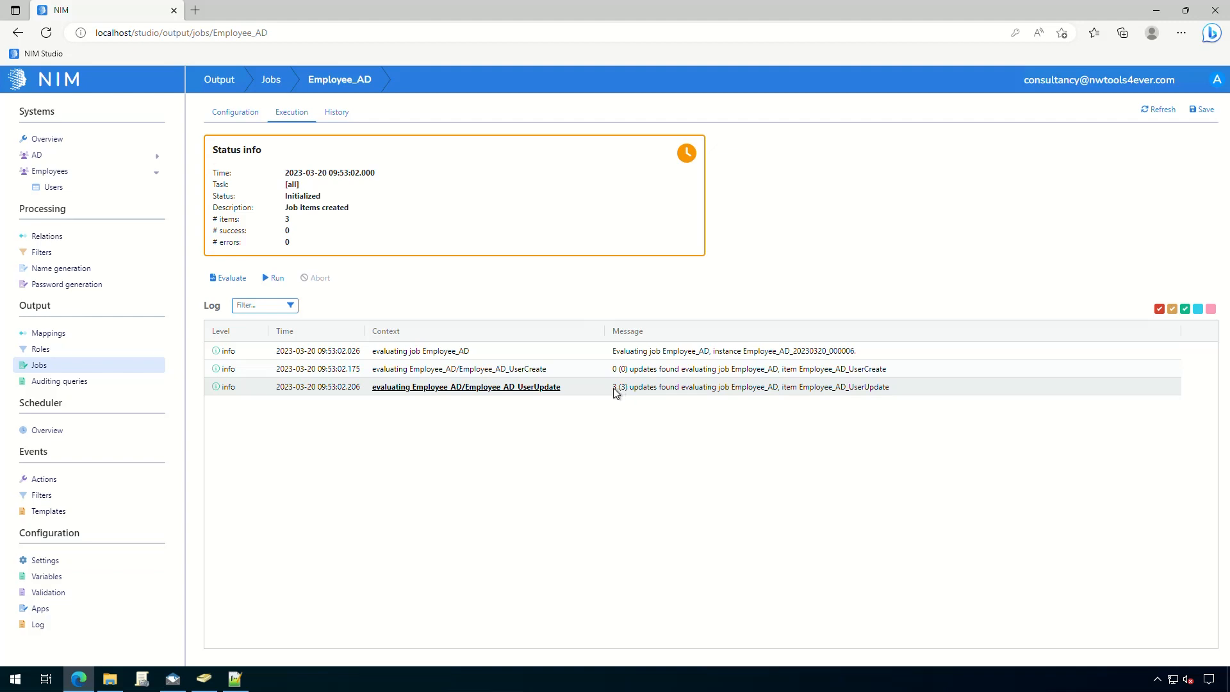
left_click(556, 388)
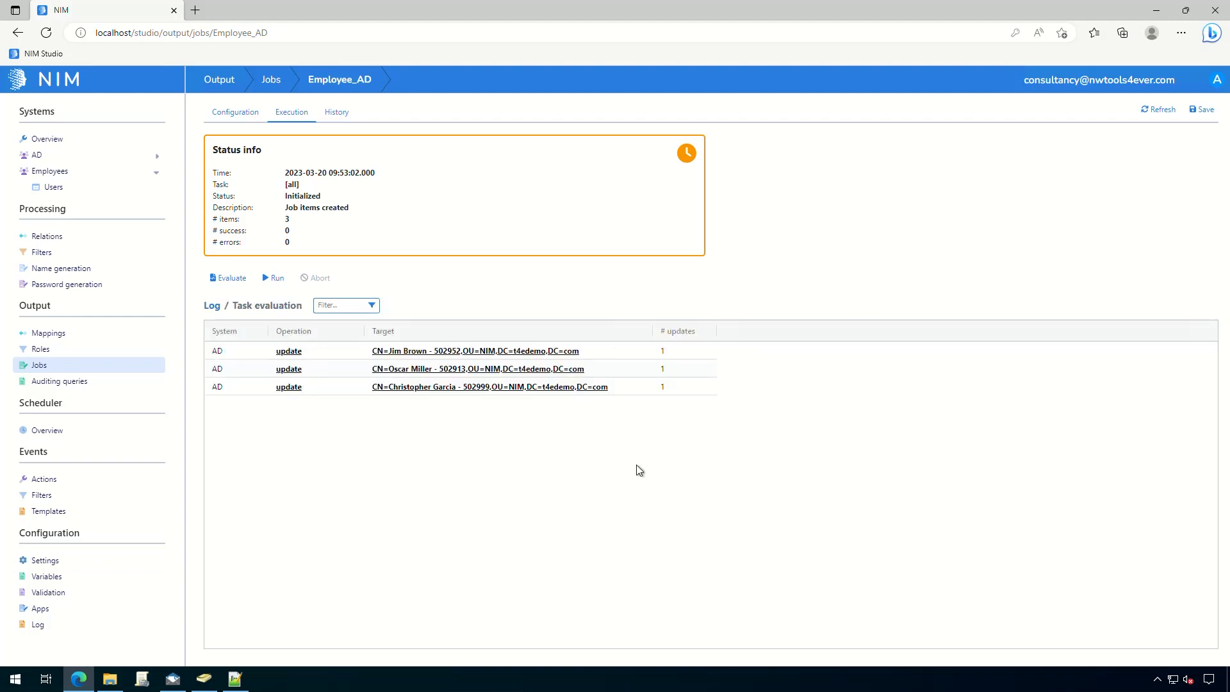
left_click(551, 351)
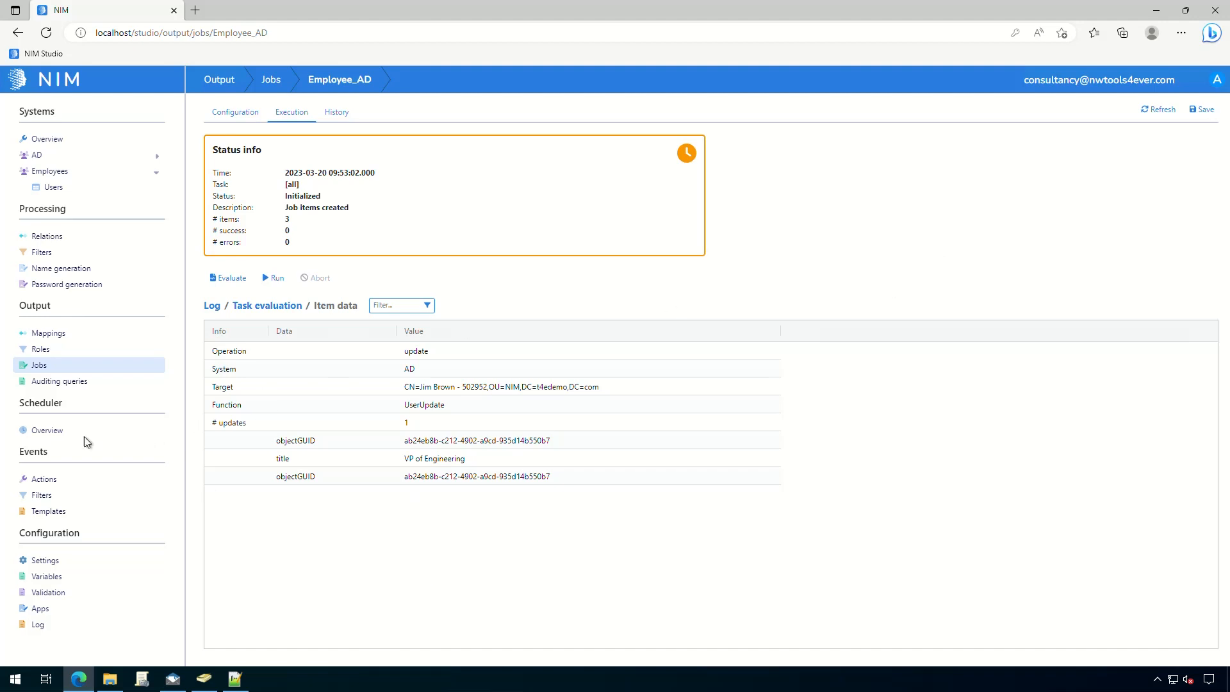
Run the scheduled Employees sync task immediately and inspect the first executed Employee_AD_UserUpdate item in its log.
left_click(48, 430)
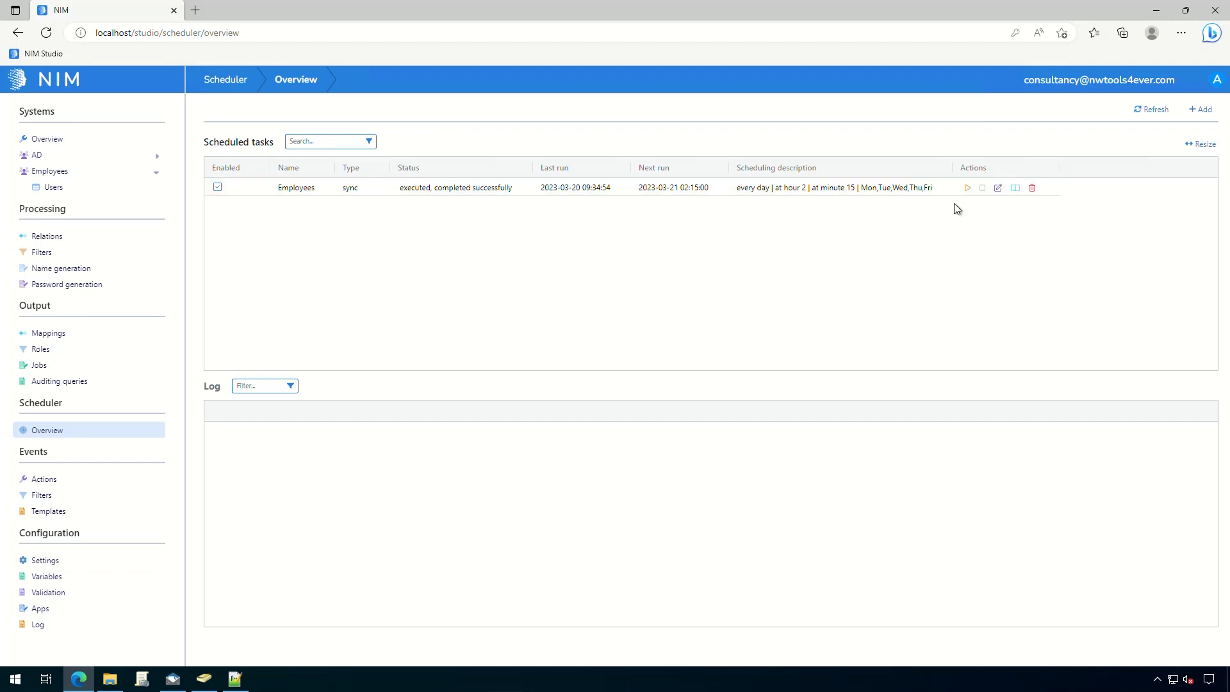
left_click(966, 188)
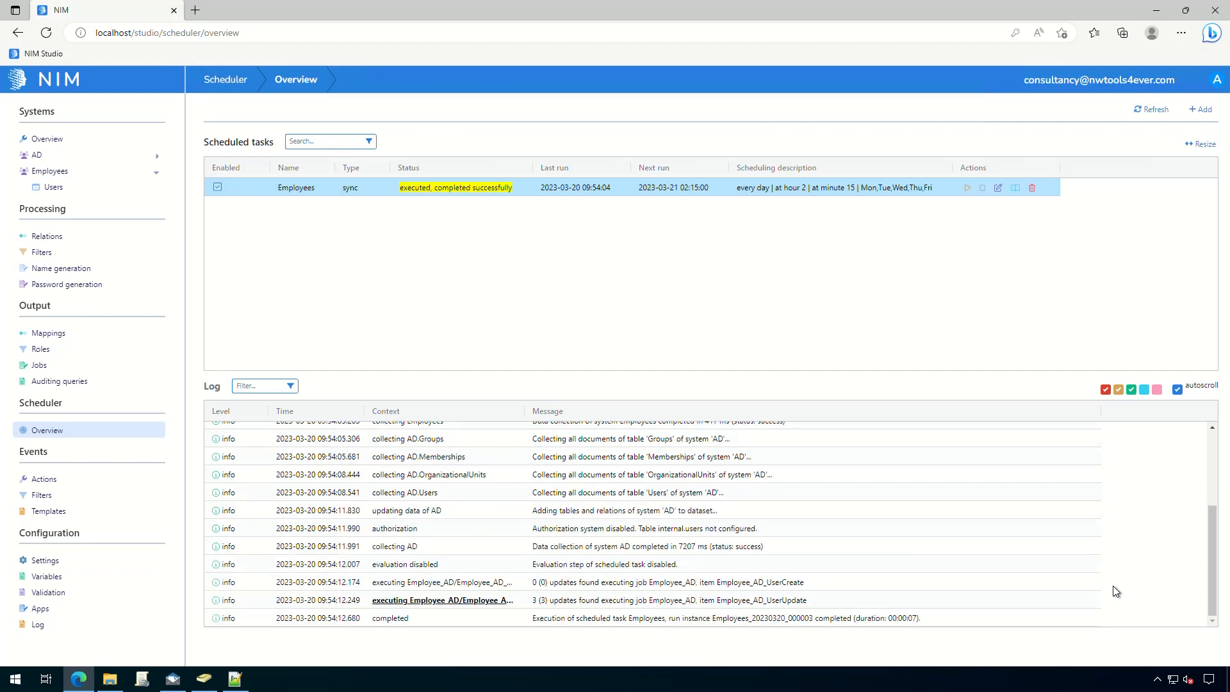
left_click(498, 605)
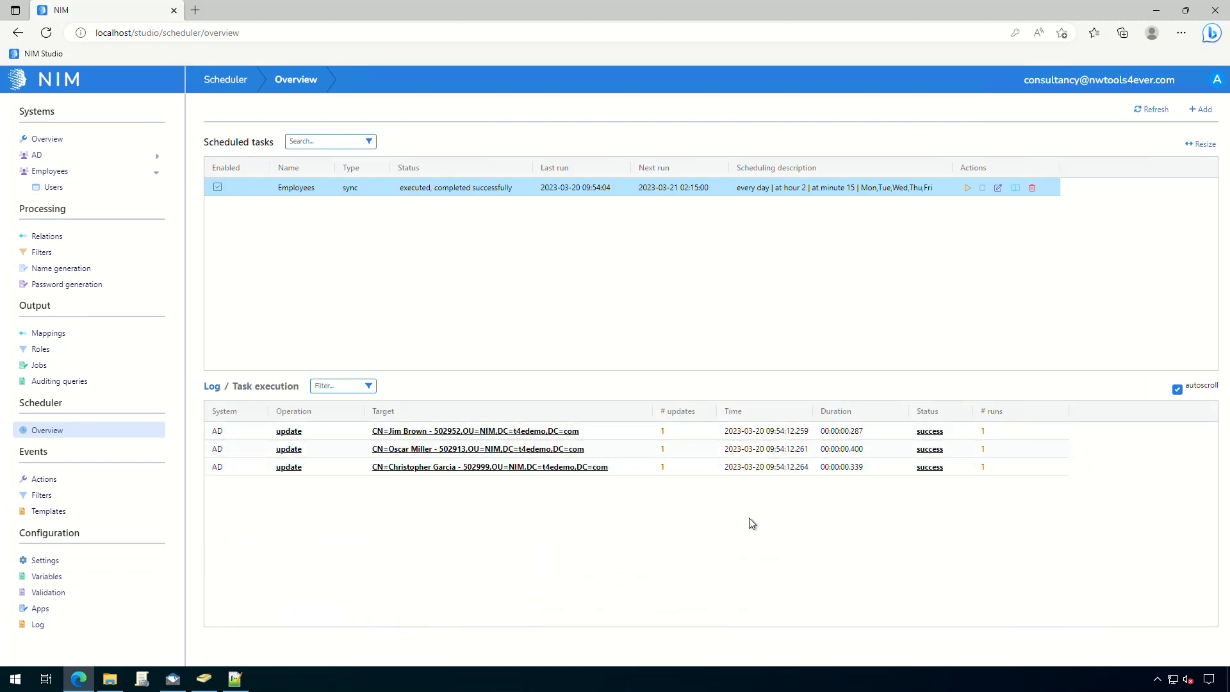
left_click(539, 431)
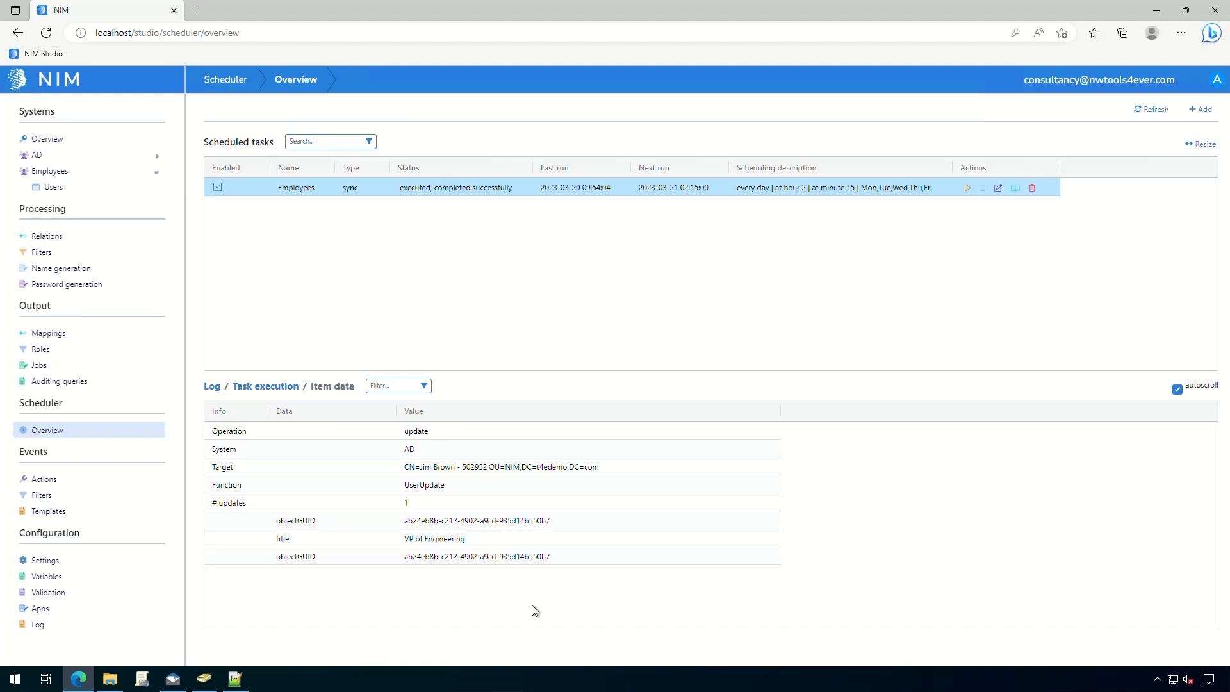
Switch to Active Directory Users and Computers, refresh the NIM OU and check the job title of the user from the inspected update.
left_click(203, 677)
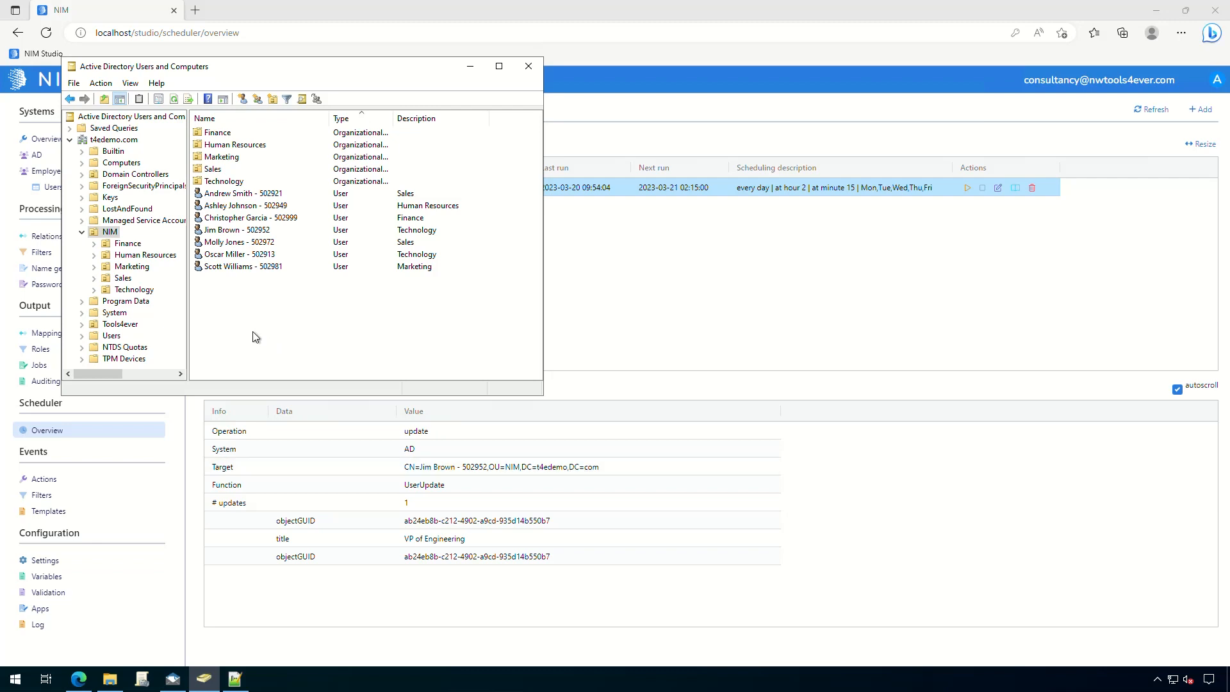
right_click(110, 231)
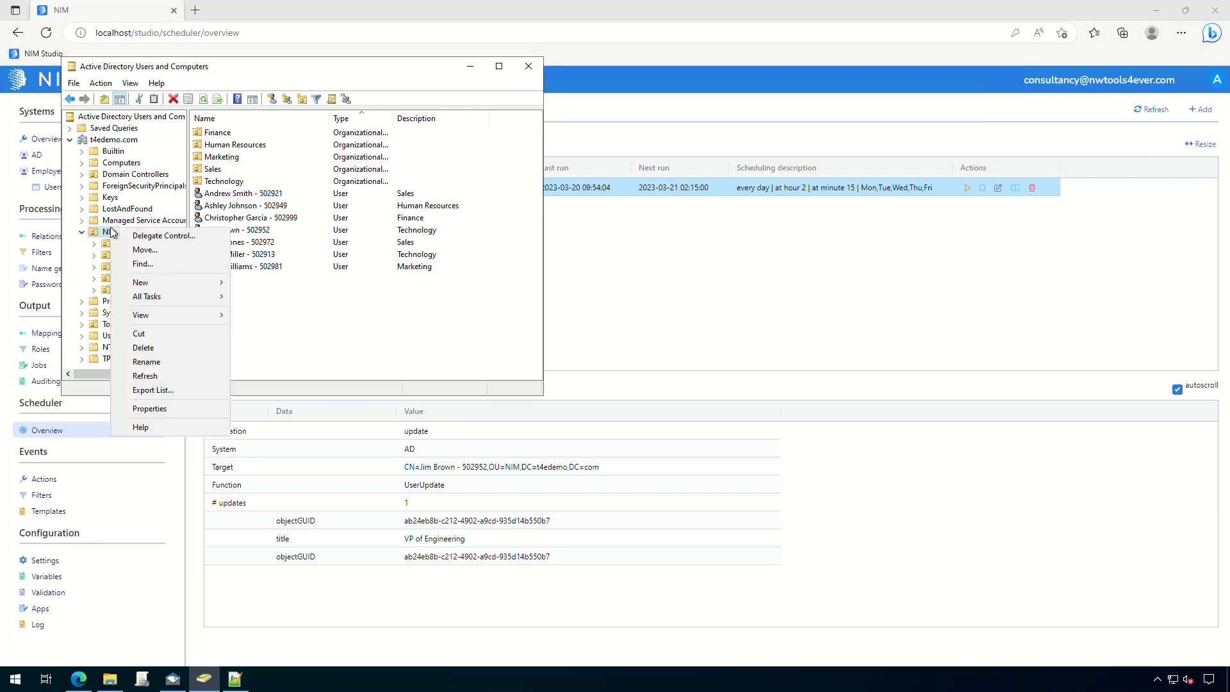
left_click(154, 380)
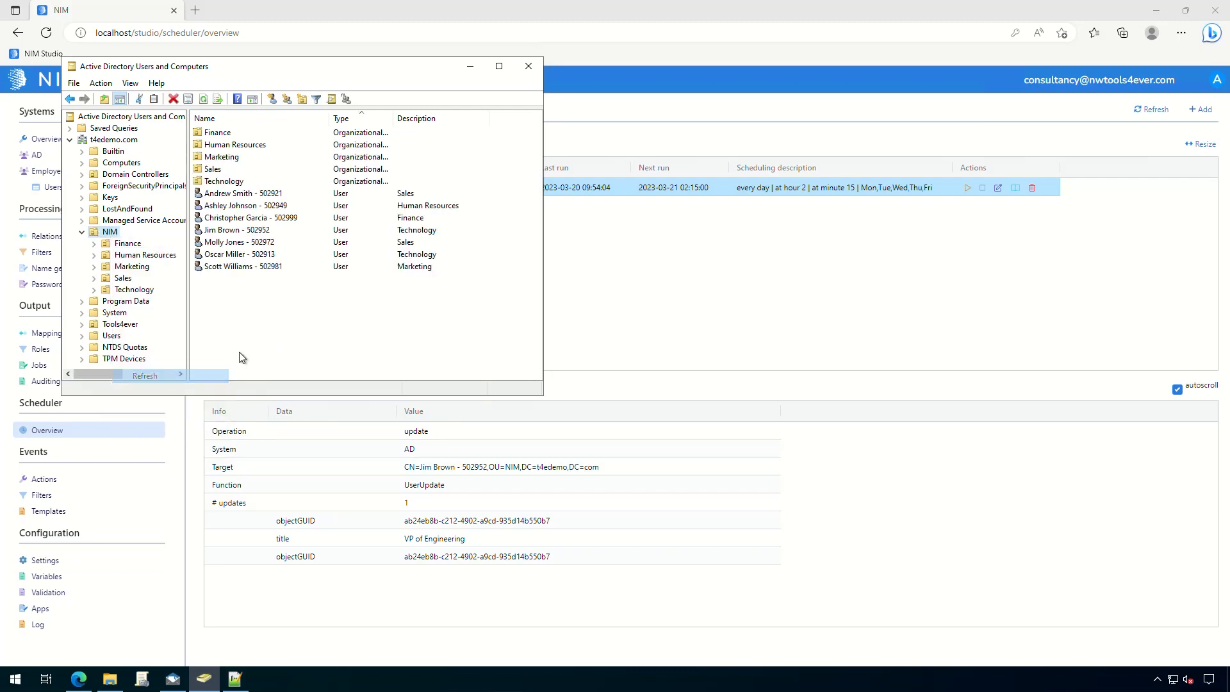
double_click(259, 232)
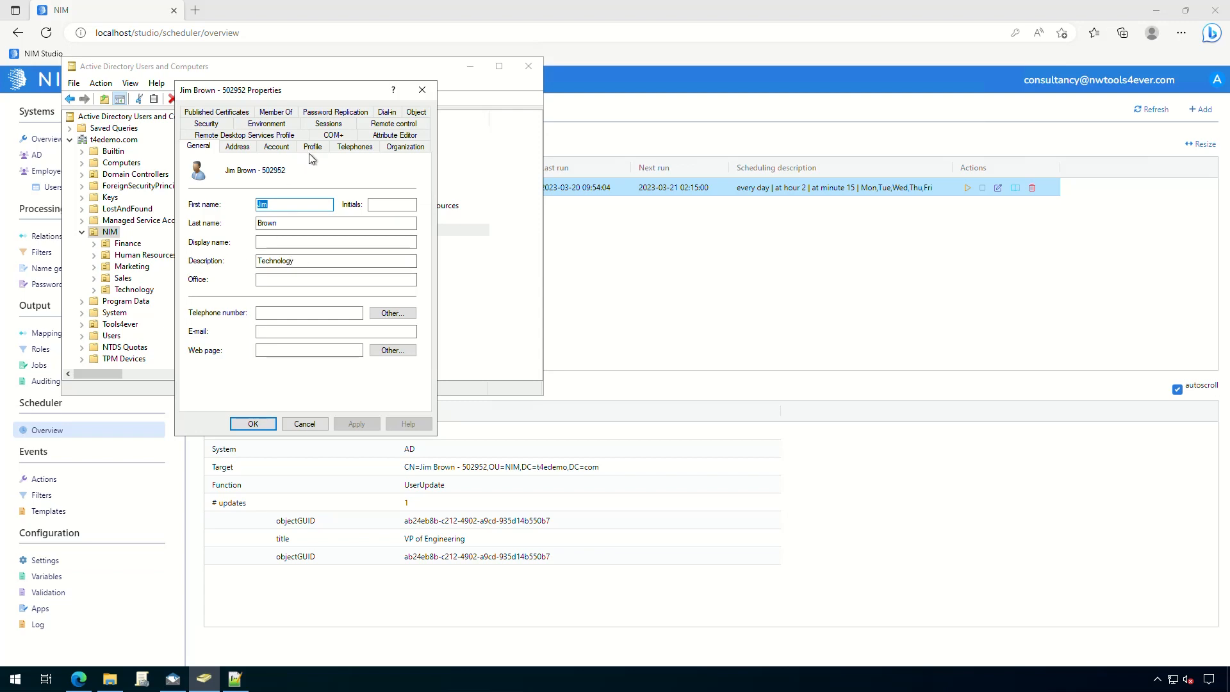
left_click(400, 149)
left_click(314, 173)
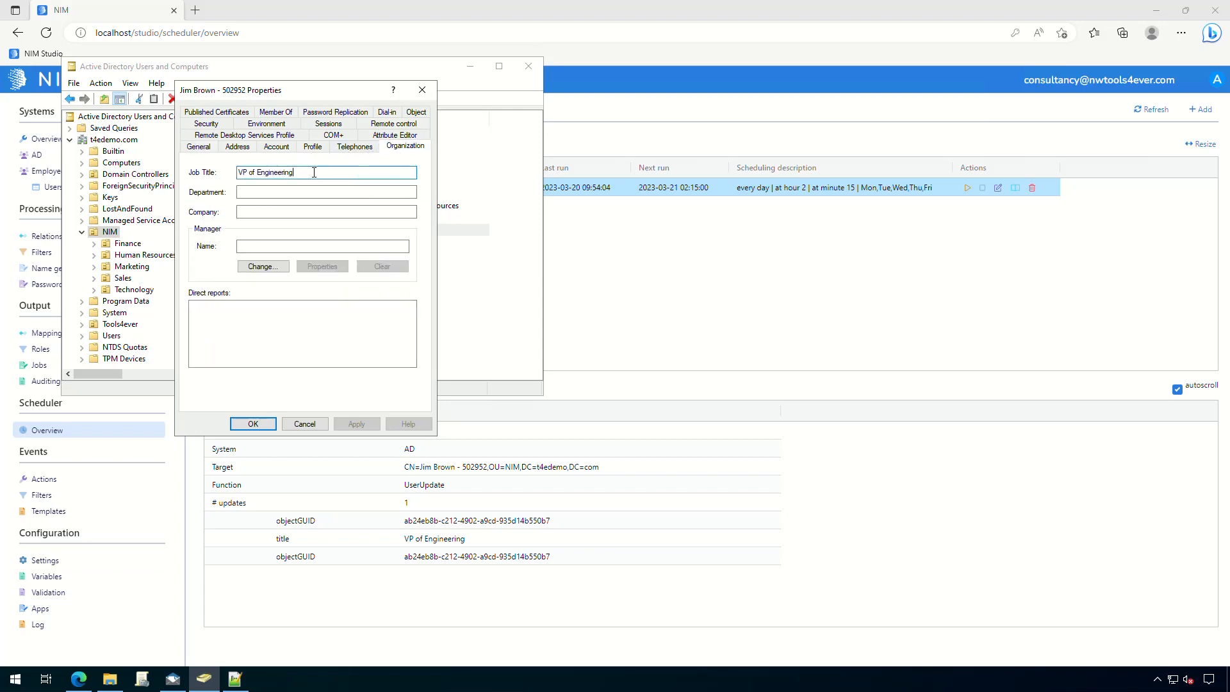
left_click(429, 95)
left_click(469, 66)
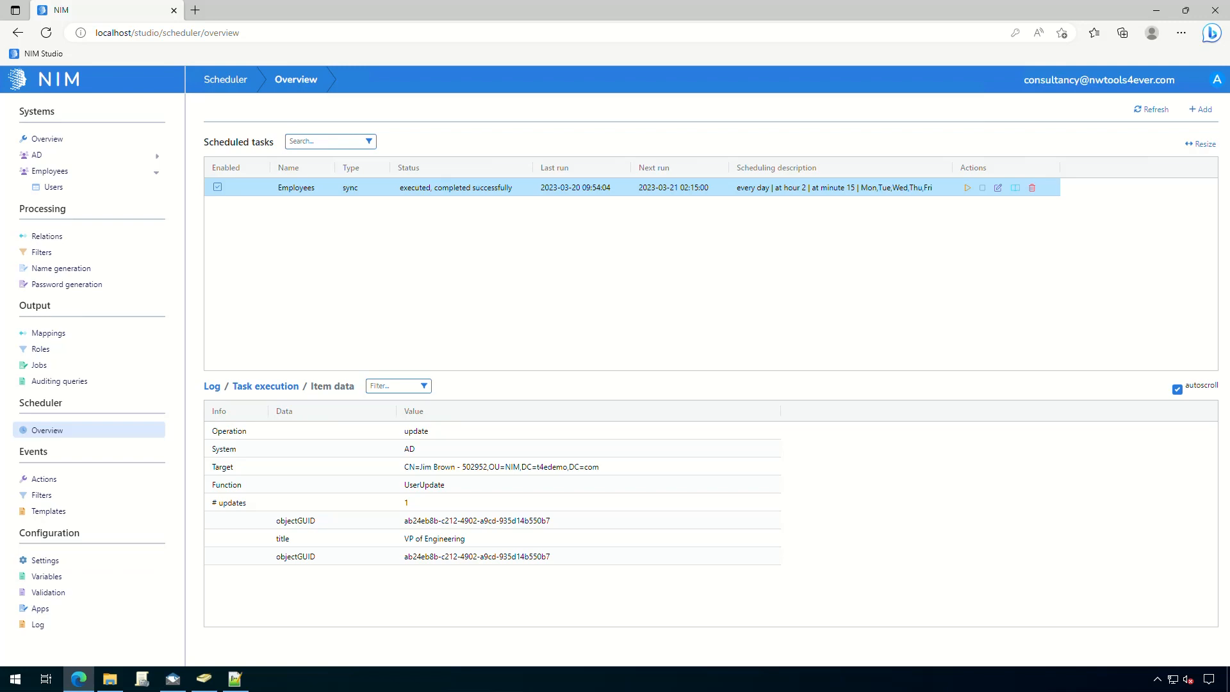
Check the employee records in Users.csv in Notepad++ and return to NIM Studio.
left_click(235, 683)
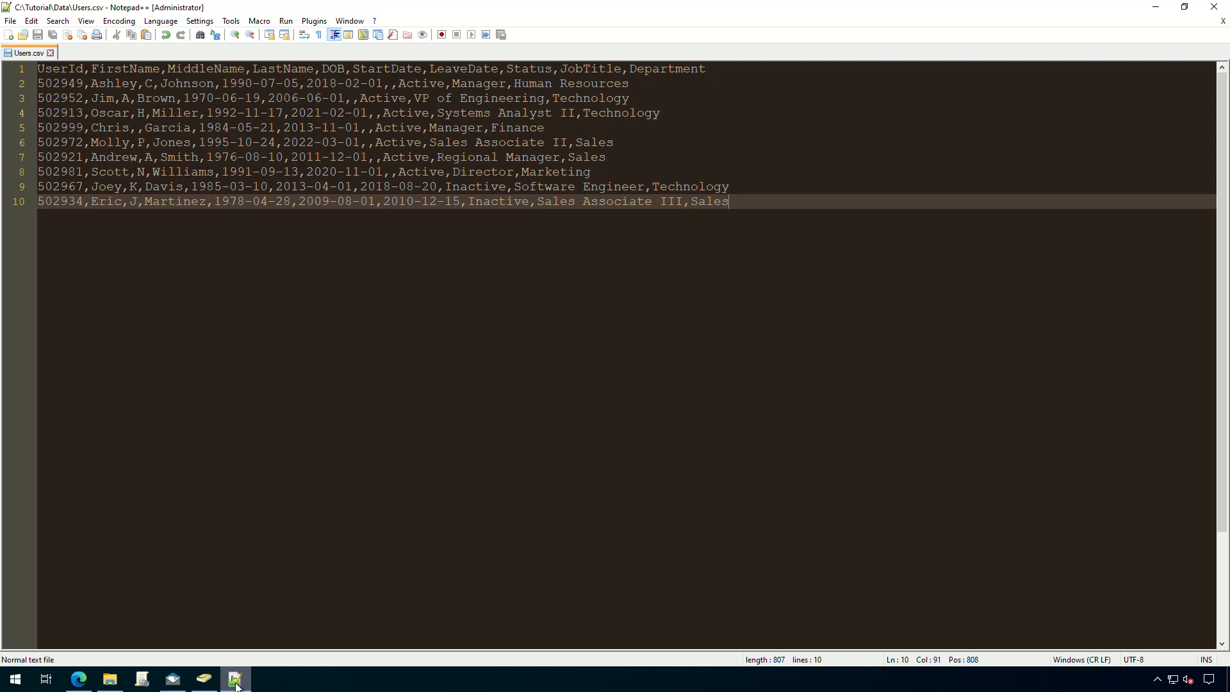
left_click(236, 683)
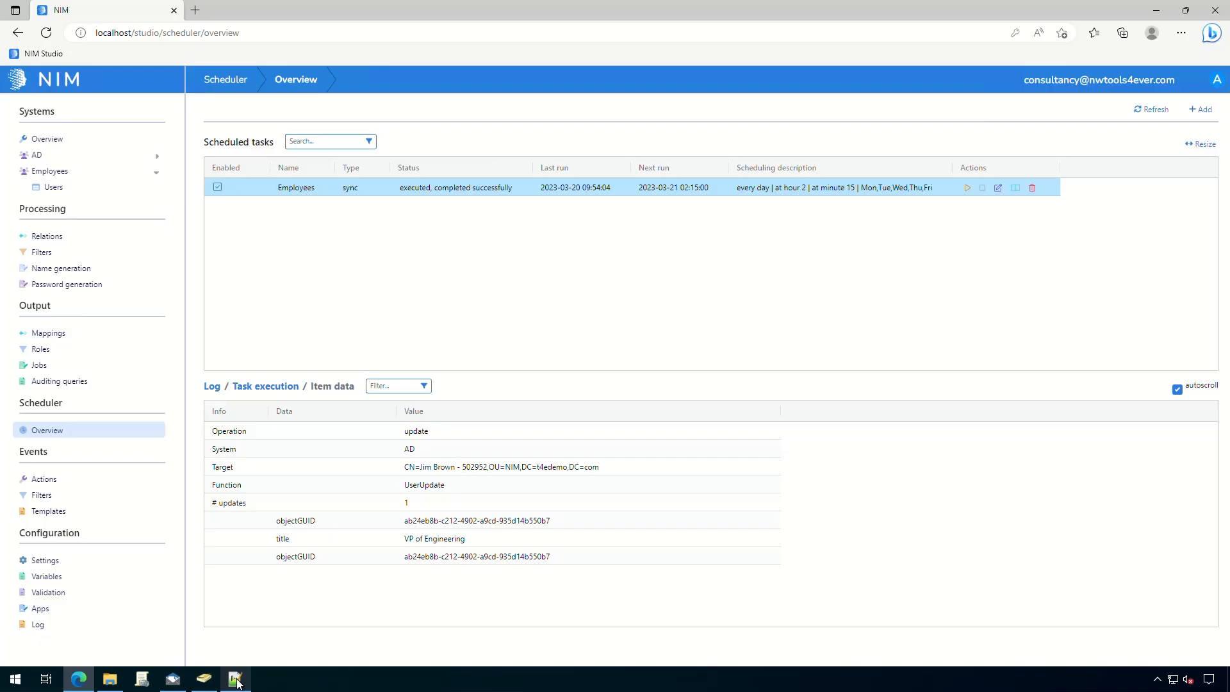